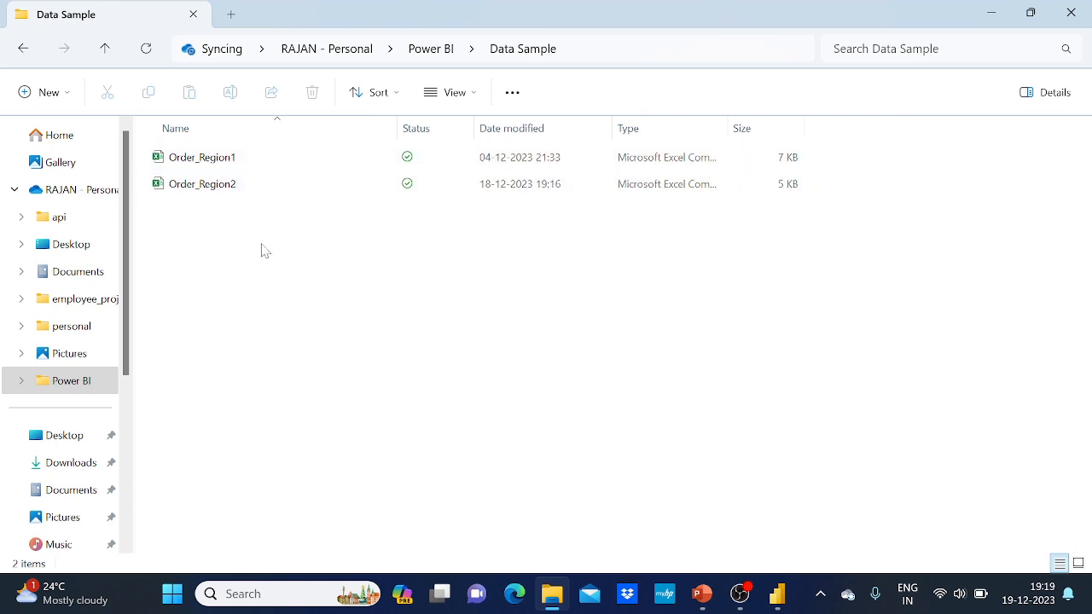
Step: Open Order_Region1 and Order_Region2 from the Data Sample folder and select each file's header row to compare their columns
double_click(265, 166)
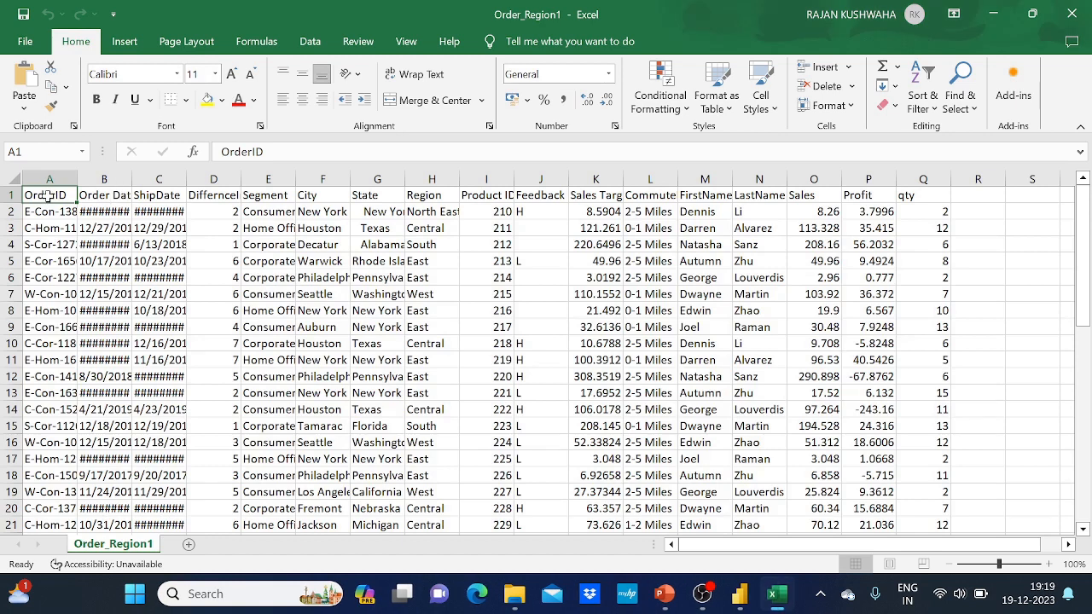
left_click_drag(50, 195, 933, 194)
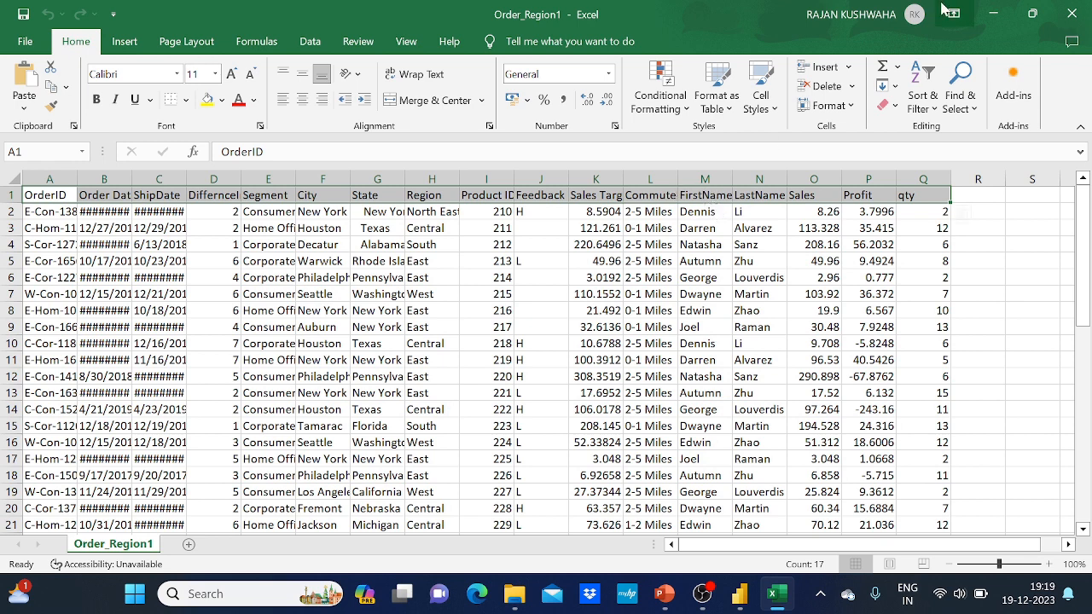
left_click(994, 14)
left_click(312, 186)
double_click(312, 186)
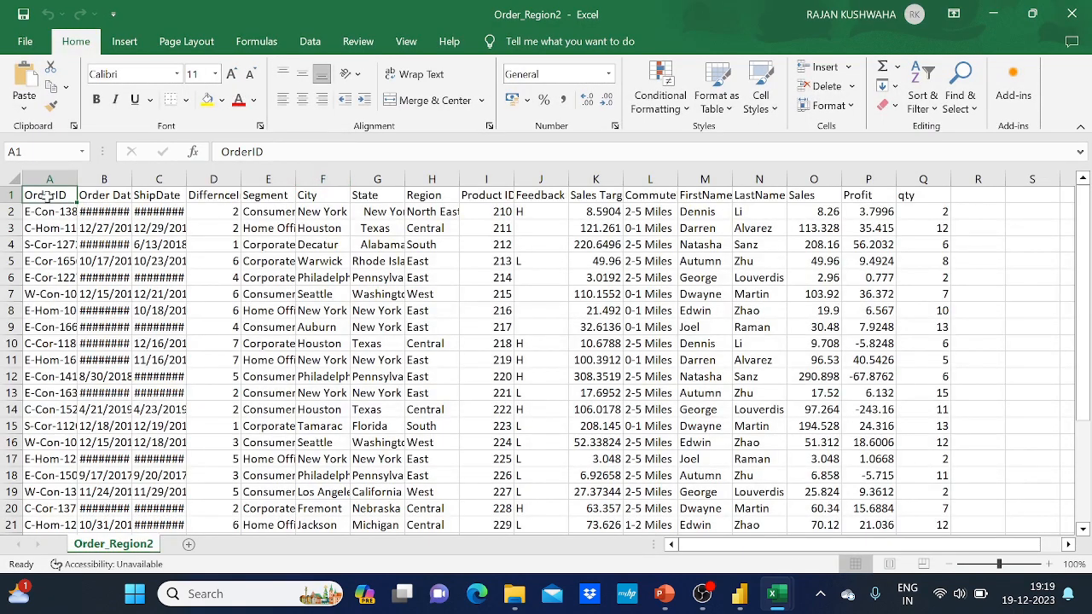
left_click_drag(48, 196, 921, 196)
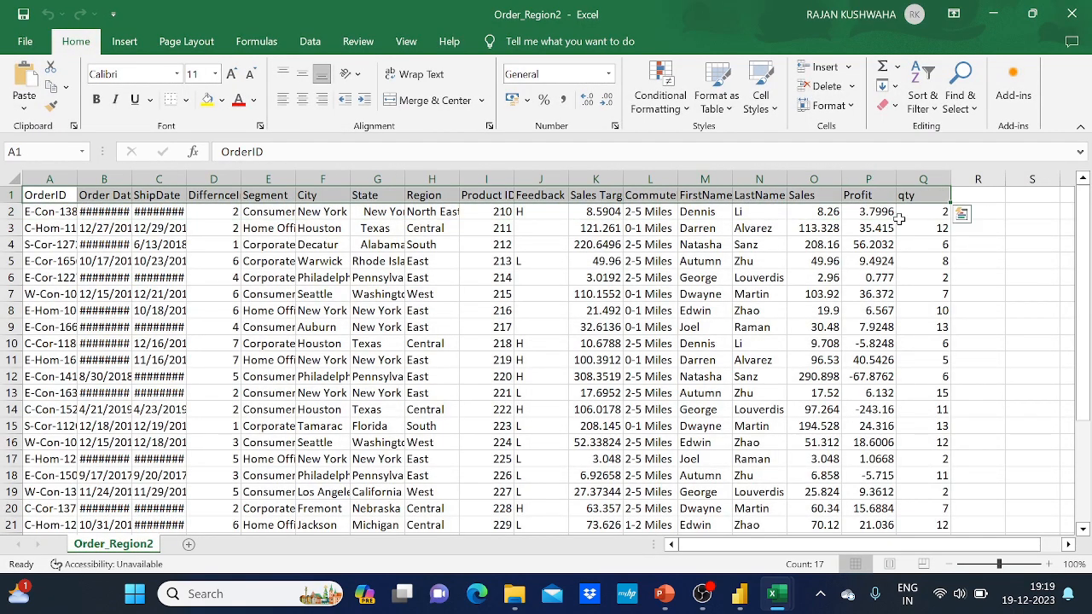
Step: Look through the rows of Order_Region2 and Order_Region1 down to their last records, then minimize the workbook
scroll(45, 507, "down", 4)
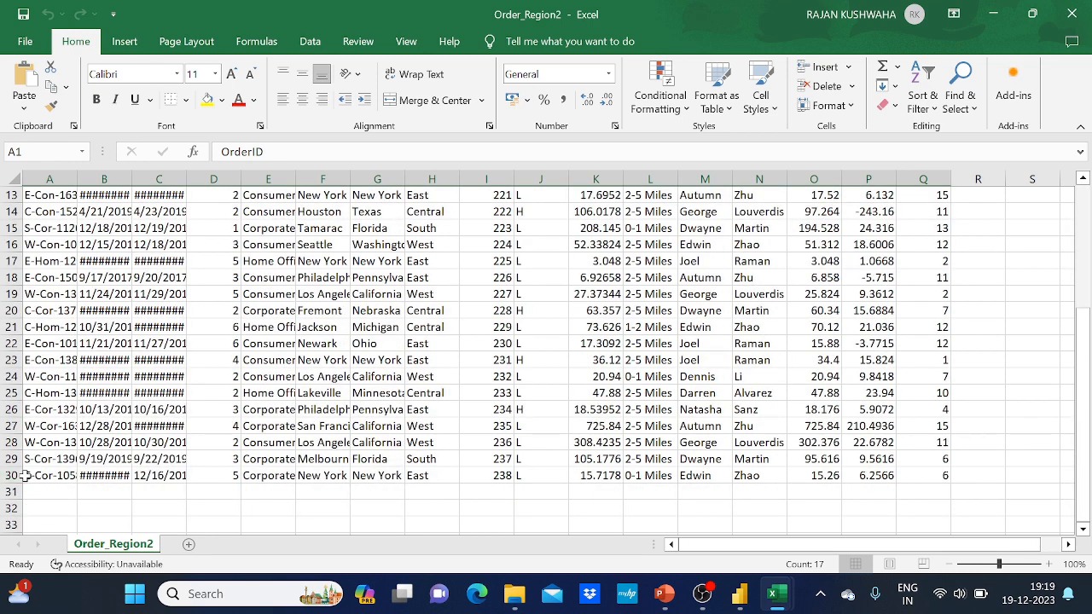
scroll(28, 465, "up", 4)
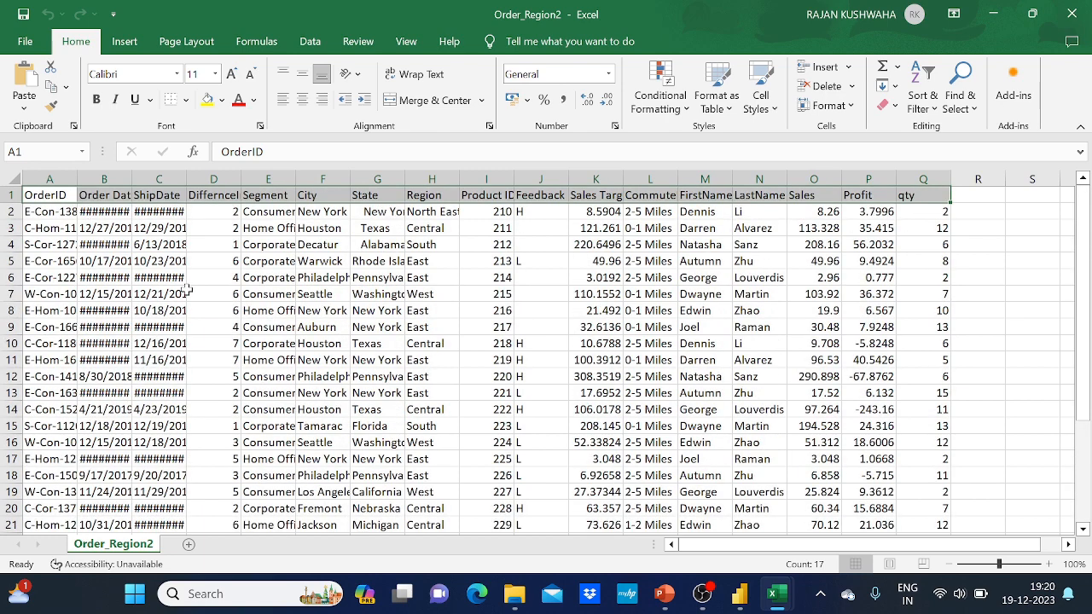
mouse_move(772, 604)
left_click(732, 502)
scroll(495, 389, "down", 7)
scroll(495, 388, "down", 4)
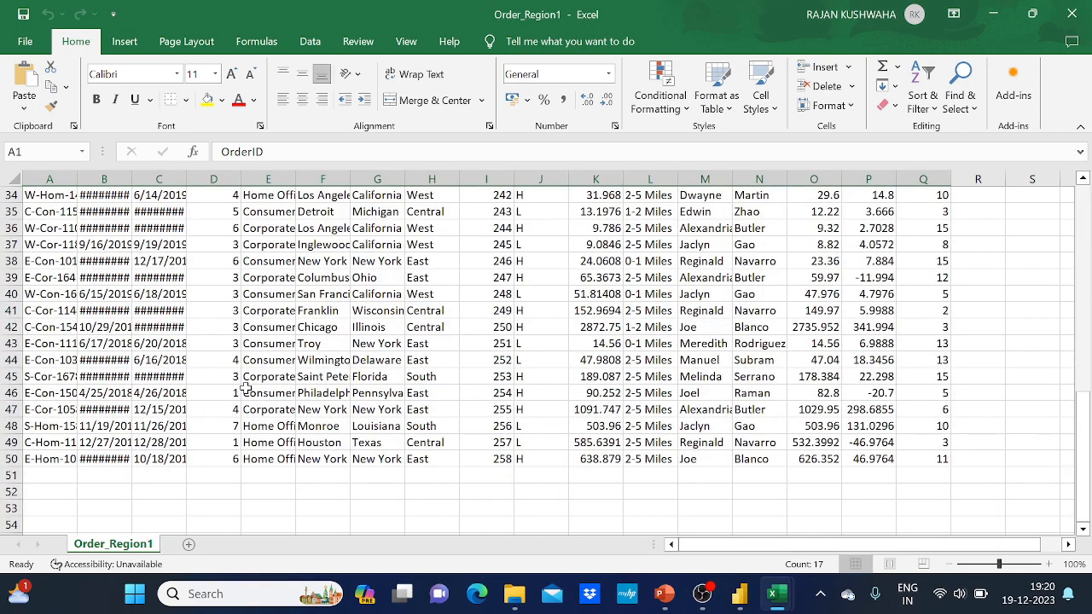
scroll(246, 388, "up", 11)
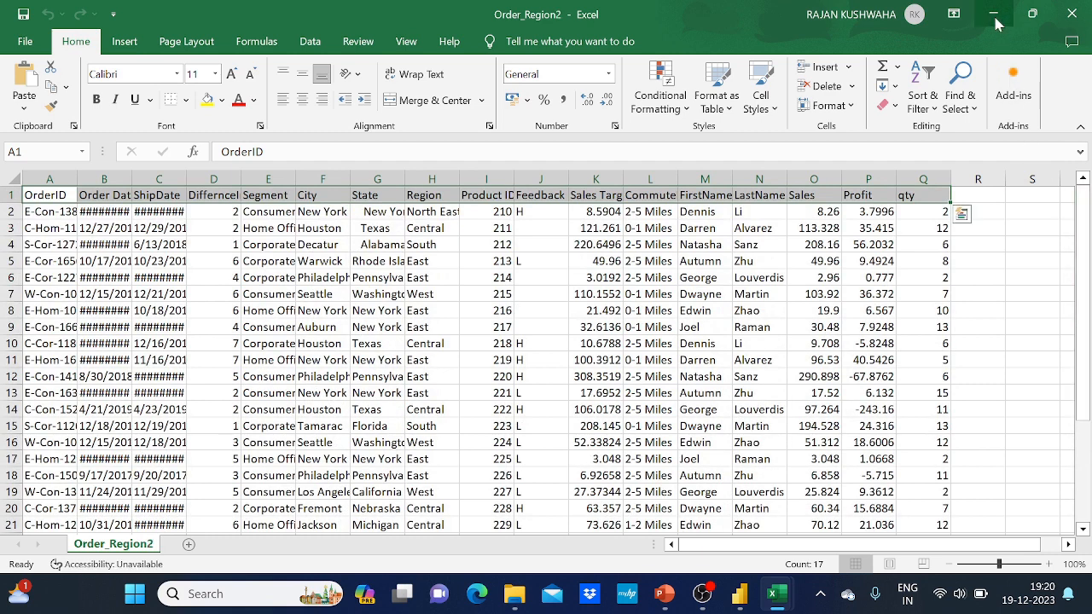
left_click(994, 17)
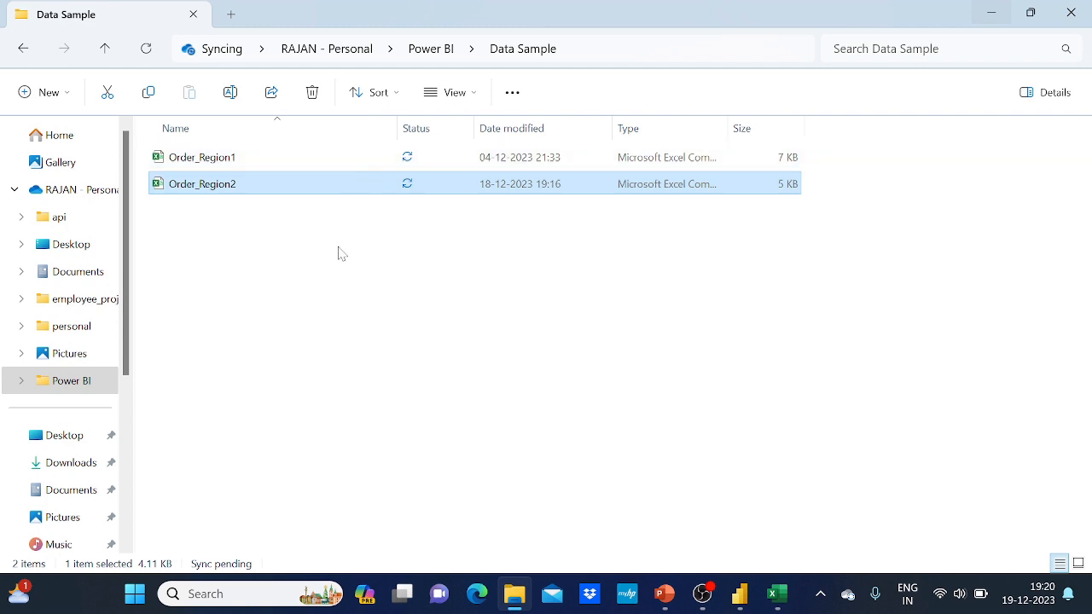
Step: Bring back the Order_Region1 workbook and check the extent of its data against Order_Region2
mouse_move(776, 594)
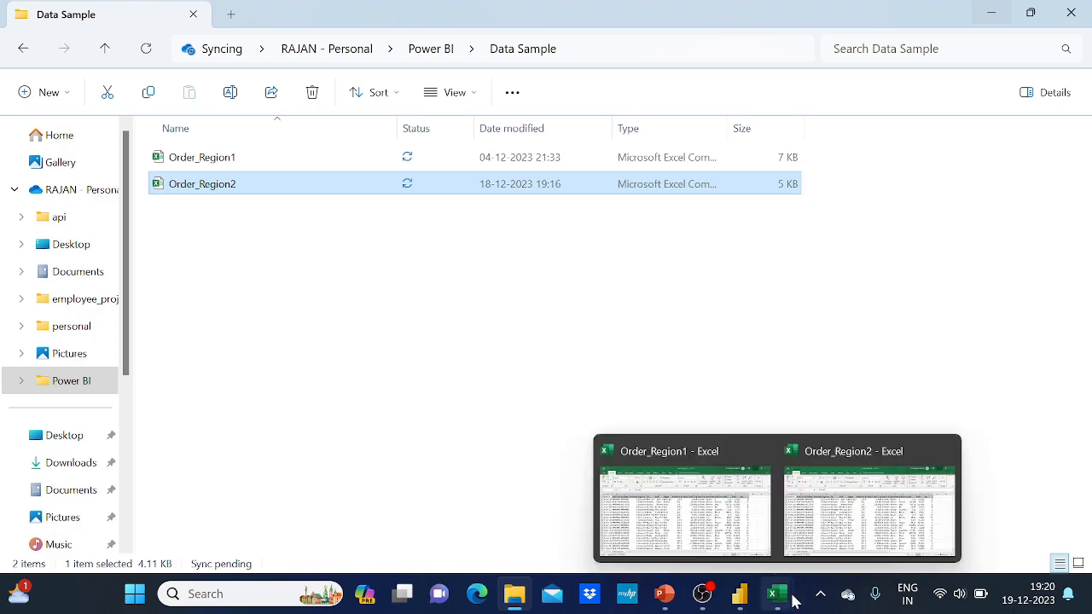
left_click(682, 504)
scroll(629, 390, "down", 10)
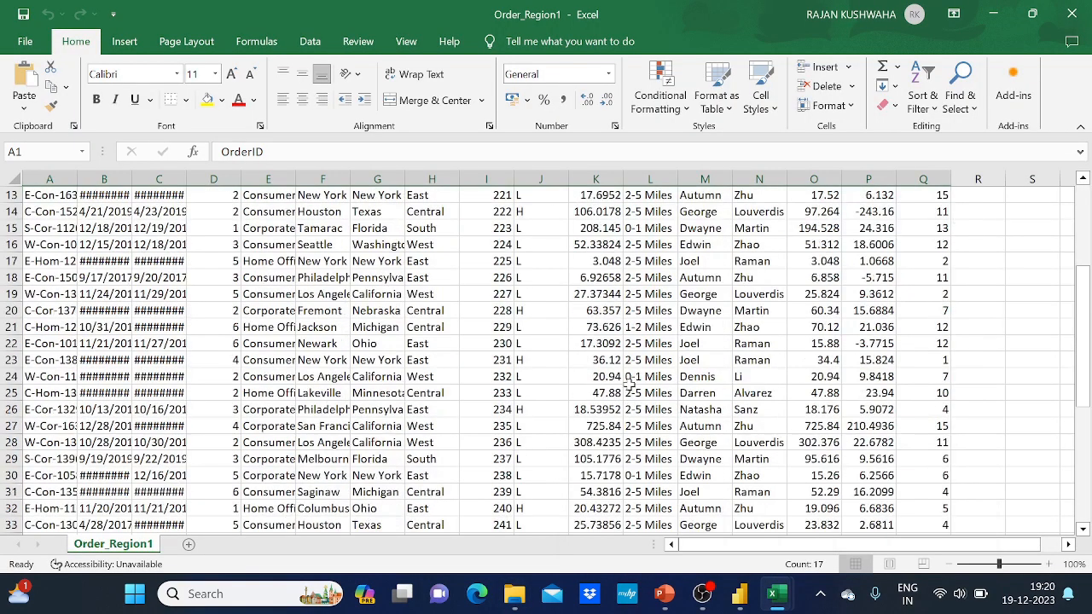
mouse_move(777, 597)
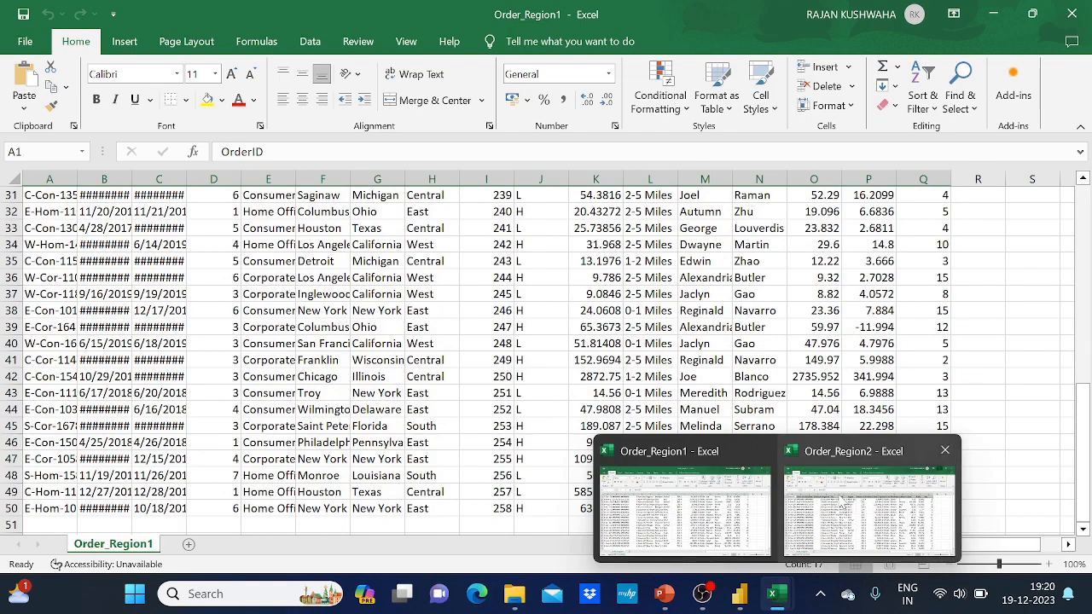
left_click(868, 504)
scroll(586, 359, "down", 2)
Step: Switch to Power BI Desktop, dismiss the start screen and open the Power Query Editor
left_click(740, 598)
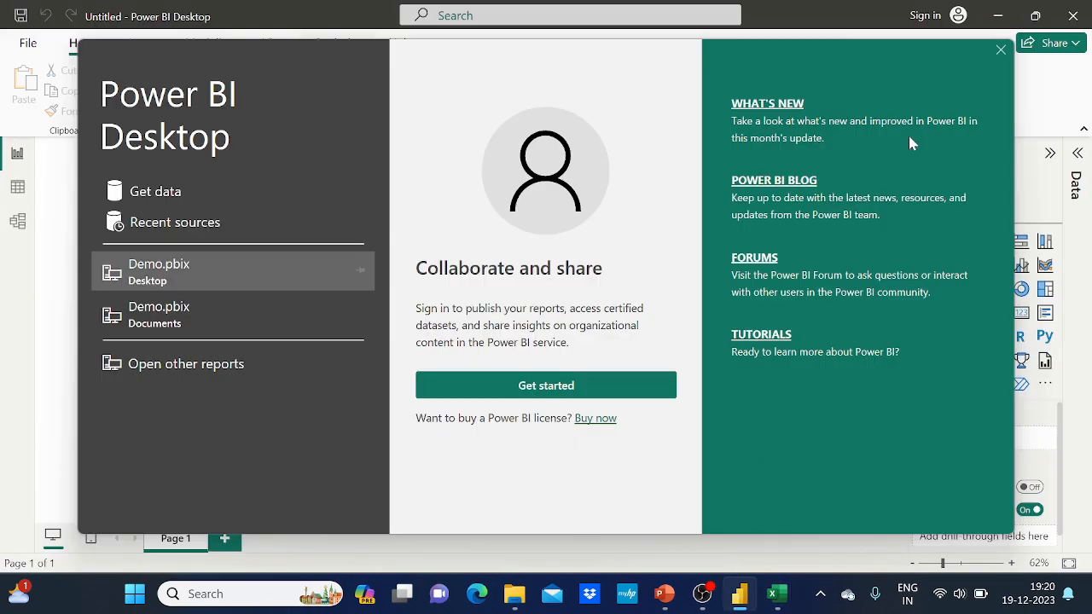
left_click(1001, 50)
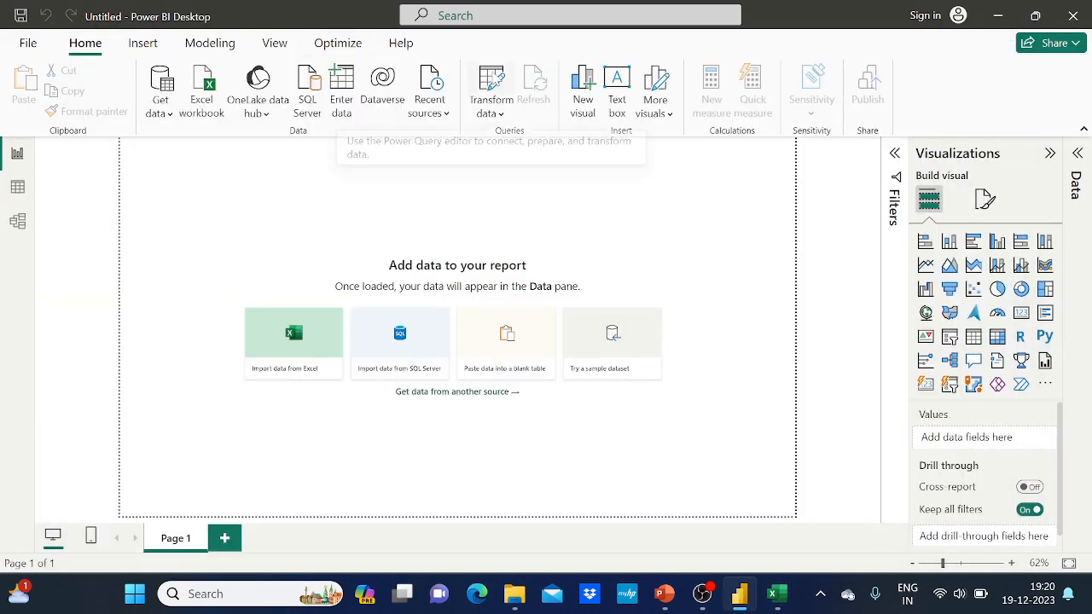
left_click(494, 78)
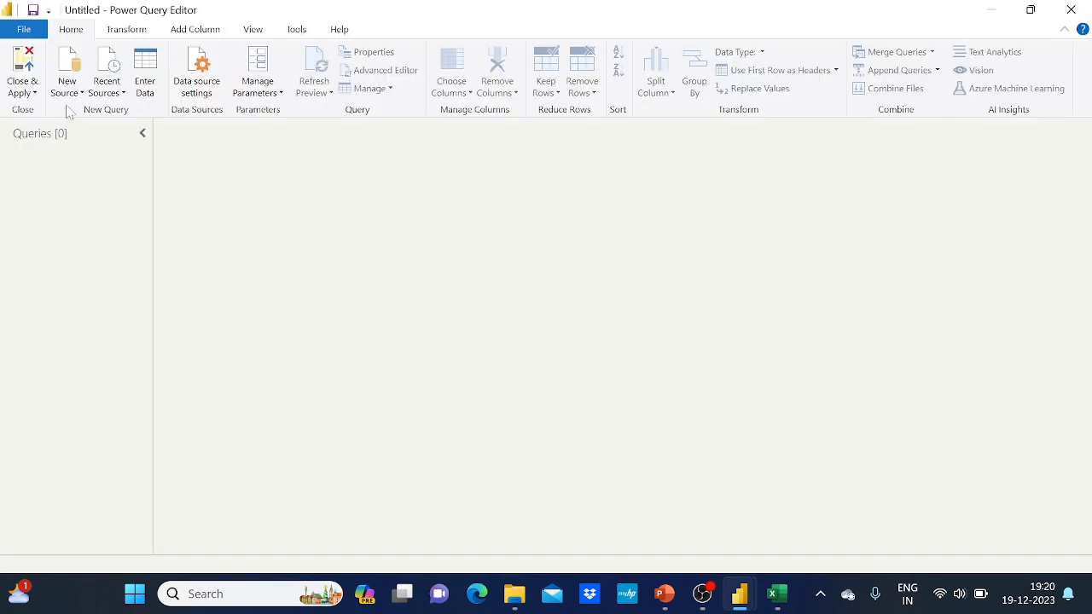
Step: Import Order_Region1.csv from the Data Sample folder as a new Text/CSV source with the default import settings
left_click(70, 102)
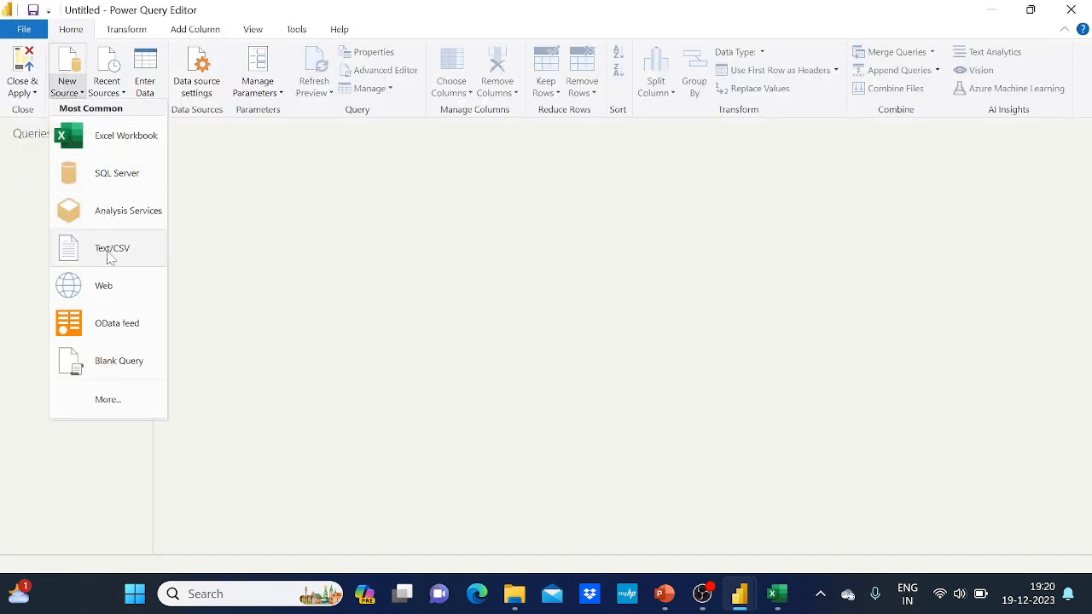
left_click(109, 256)
left_click(205, 139)
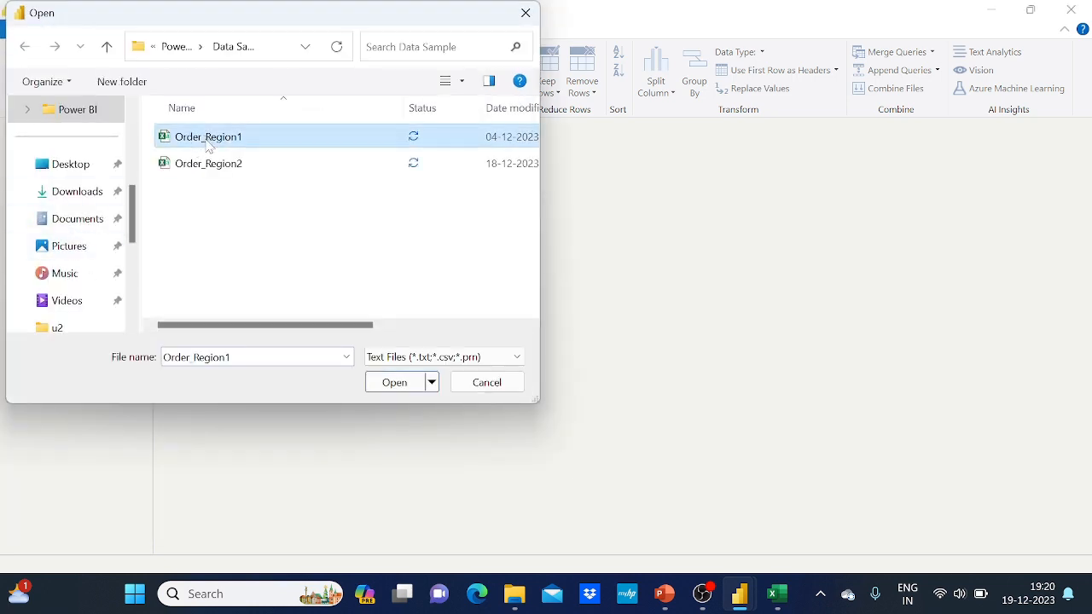
left_click(395, 383)
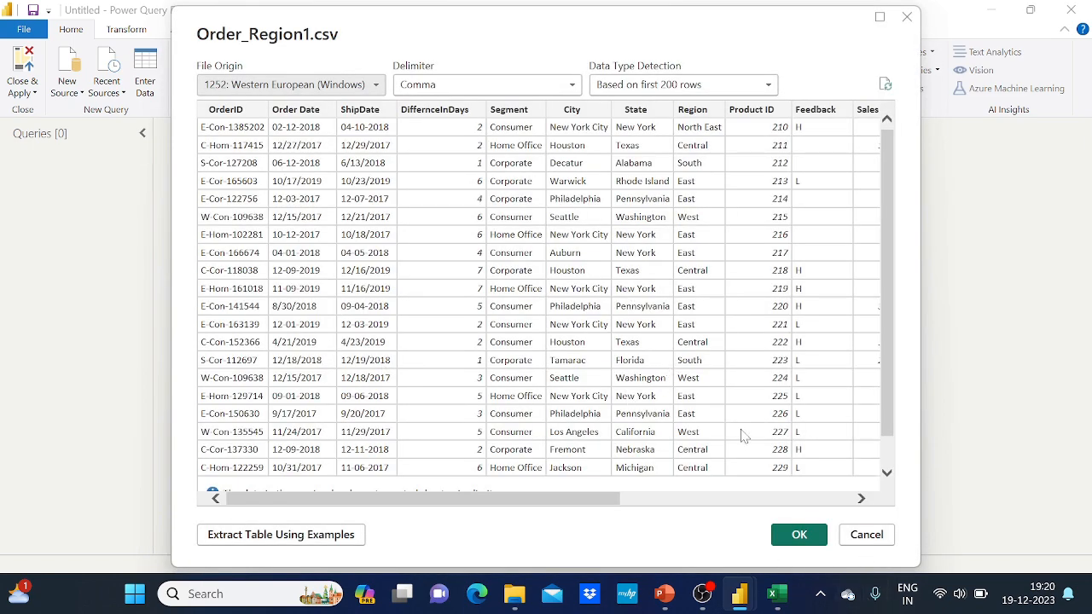
left_click(796, 534)
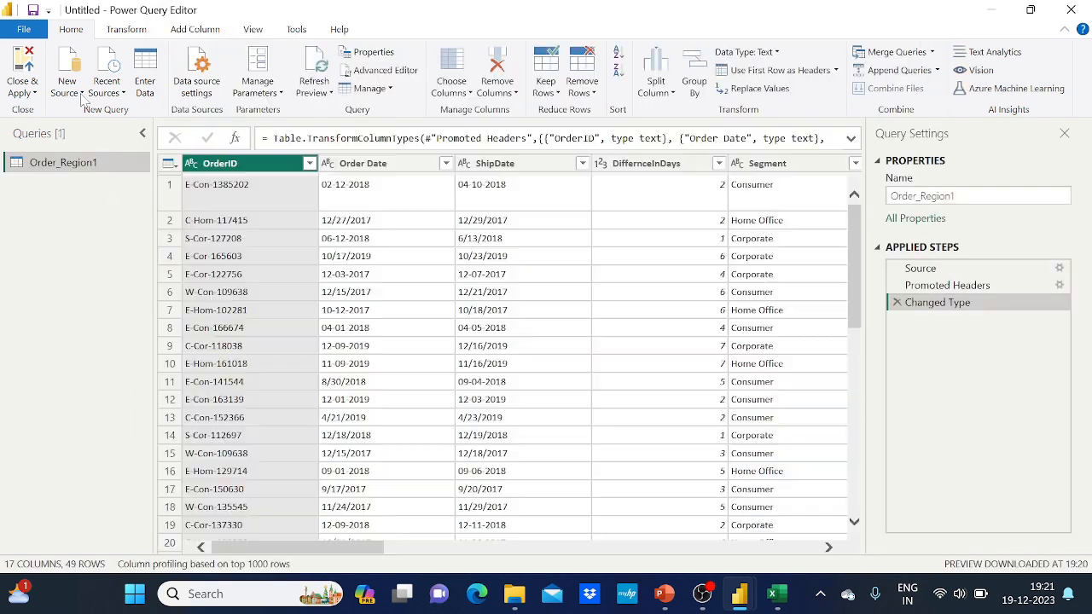
Step: Add Order_Region2.csv from the Data Sample folder as a second Text/CSV query with the default import settings
left_click(82, 92)
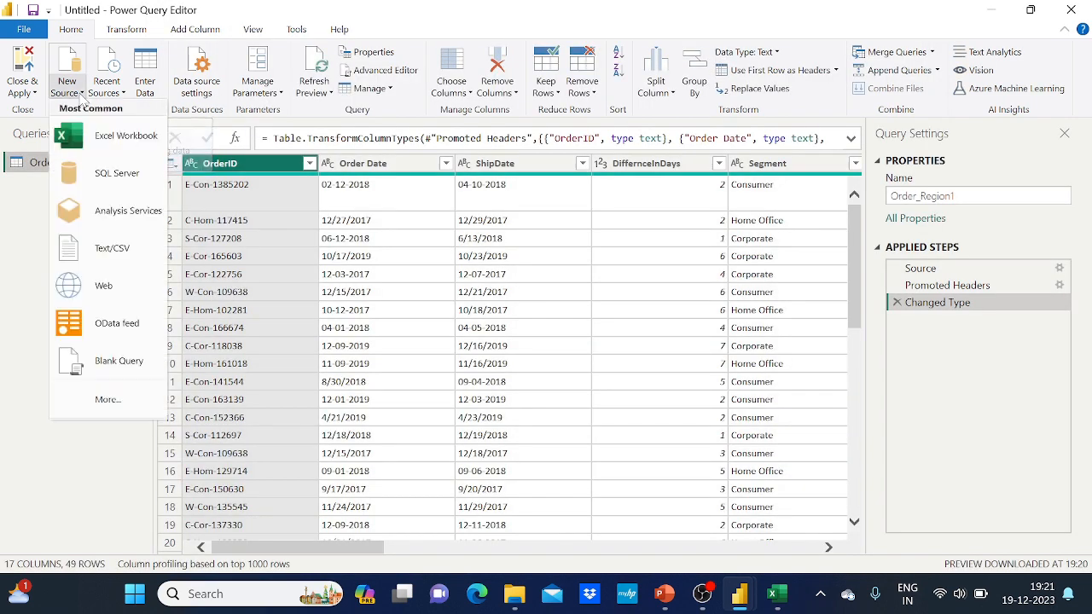
left_click(110, 249)
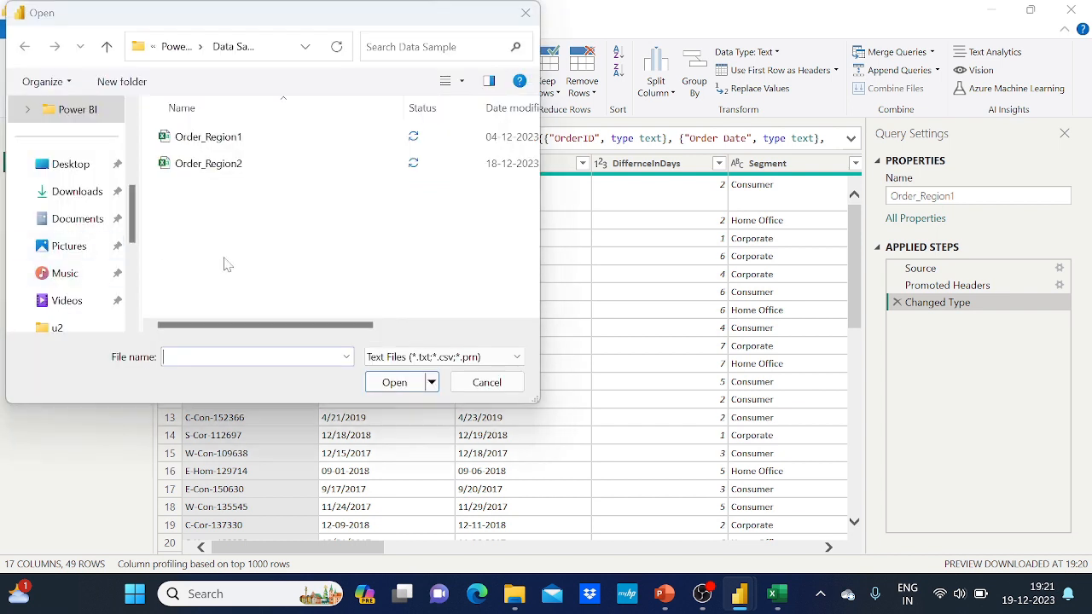
left_click(281, 166)
left_click(392, 383)
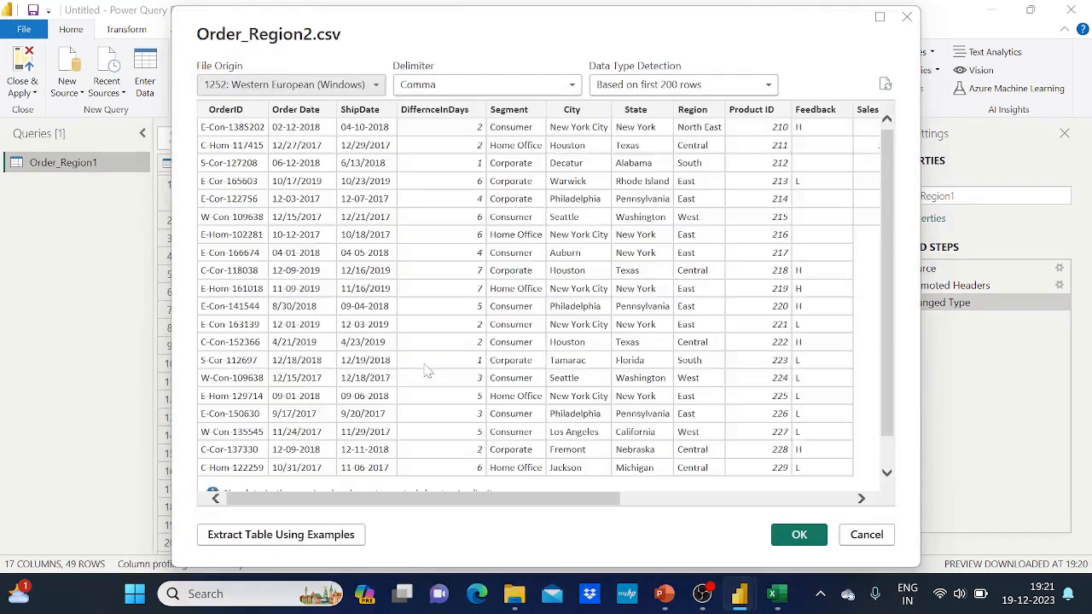
left_click(800, 535)
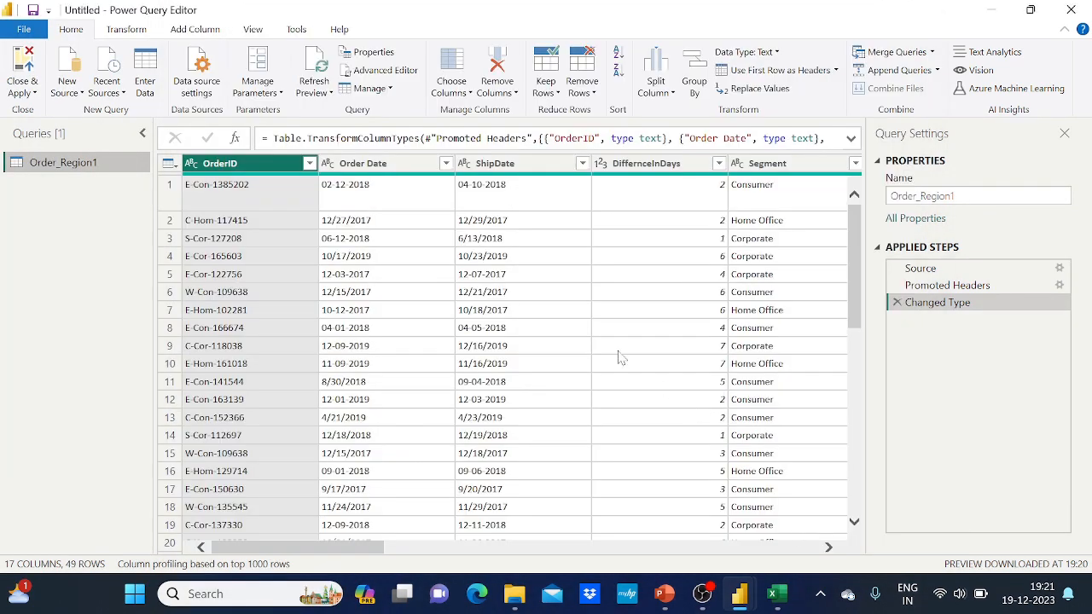
Step: Compare the column and row counts of the Order_Region1 and Order_Region2 queries
left_click(61, 163)
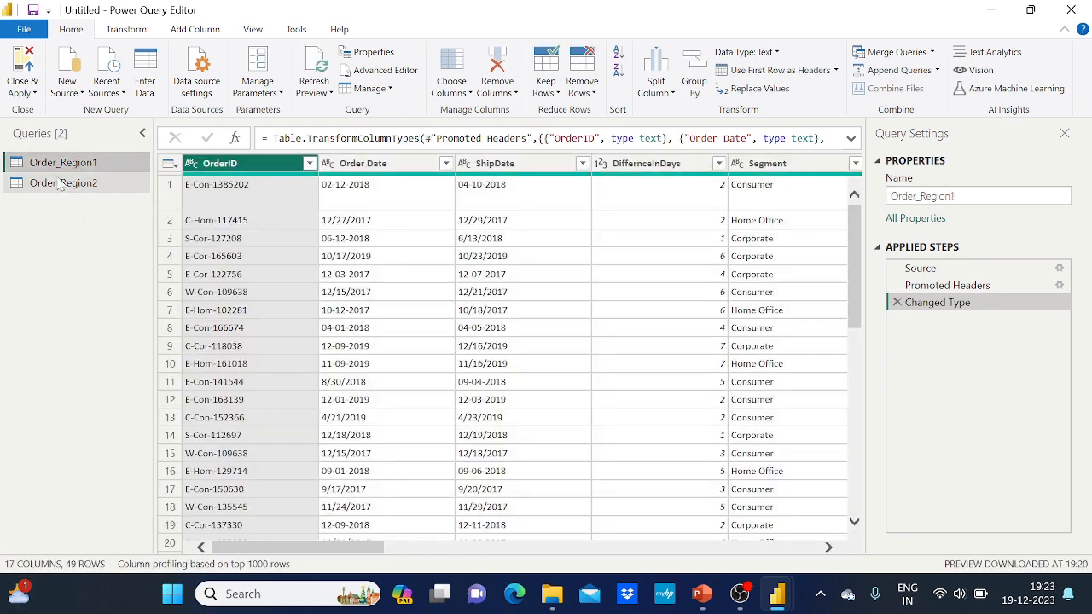
left_click(58, 184)
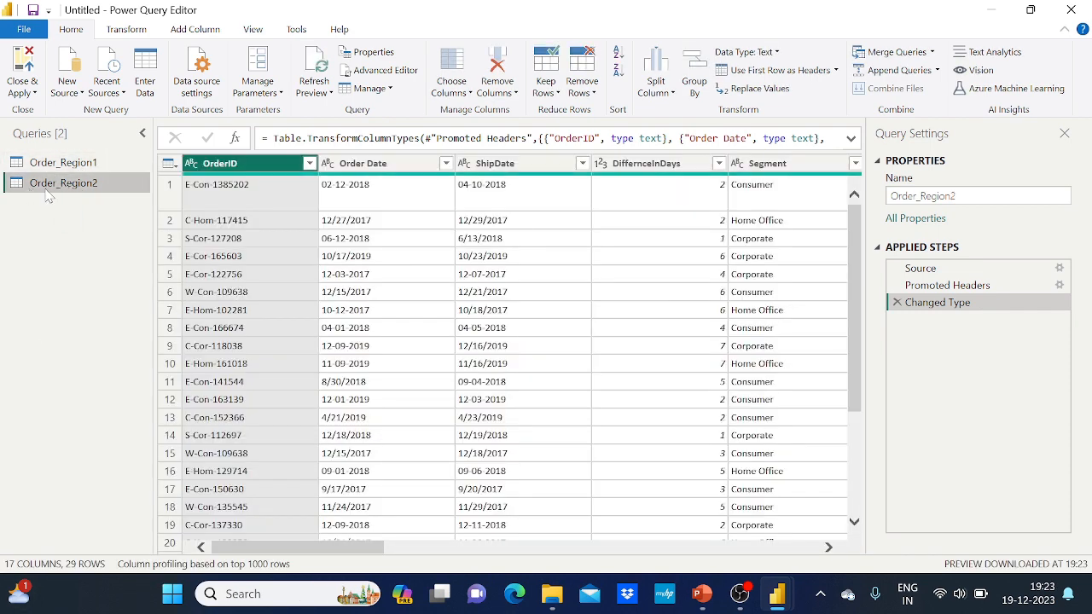
scroll(359, 274, "down", 3)
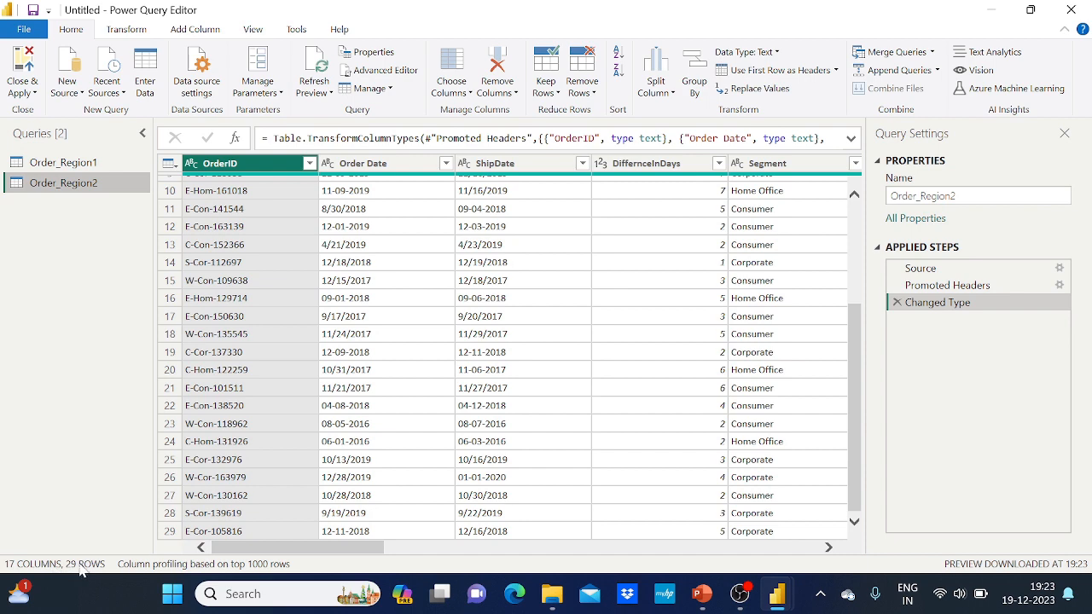
key("Up")
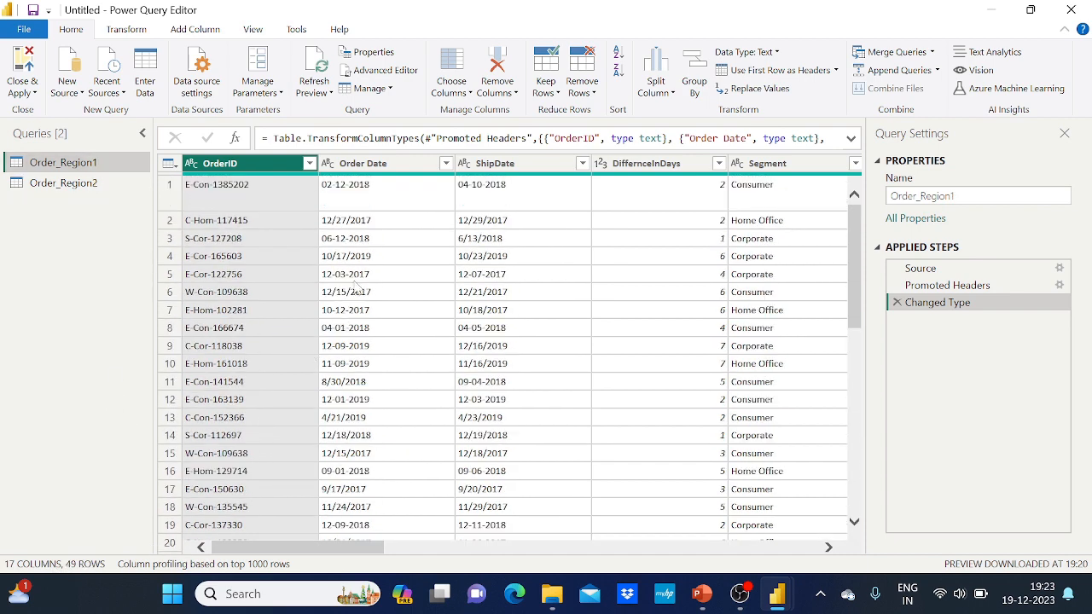
left_click(44, 183)
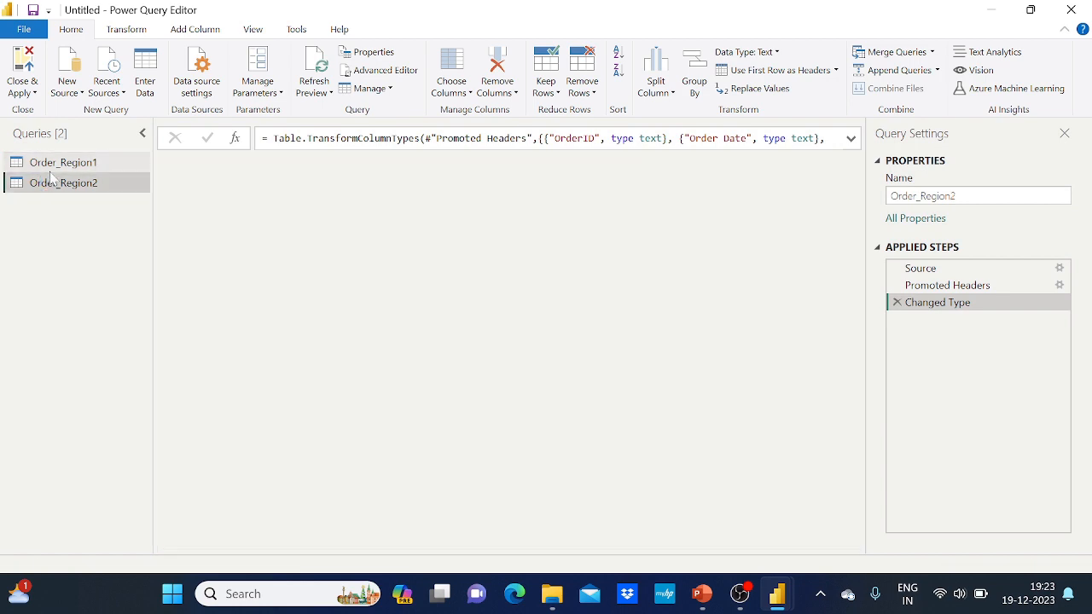
left_click(56, 163)
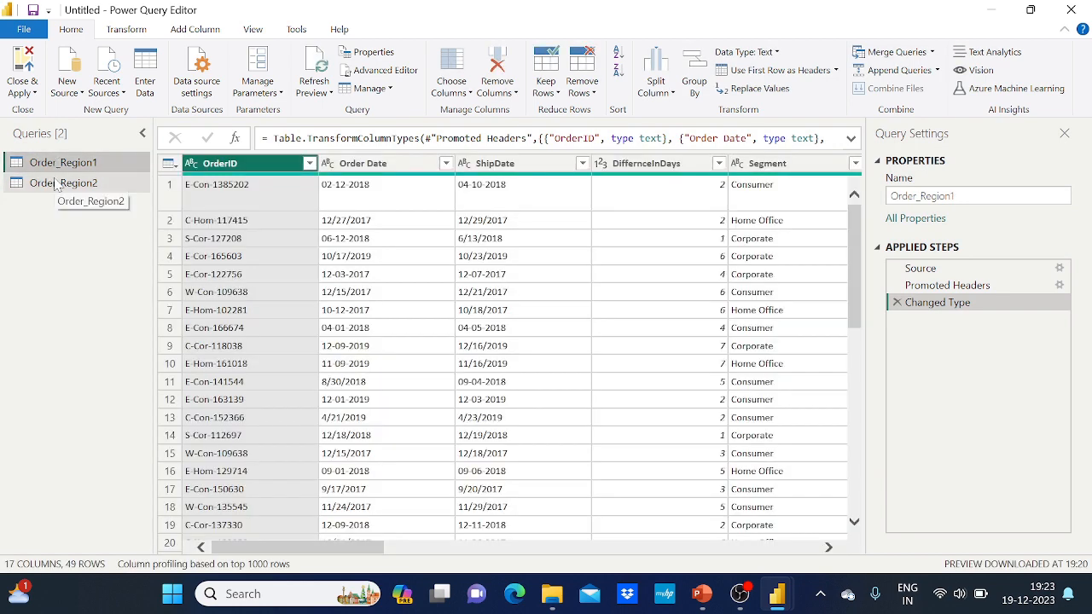
left_click(56, 182)
left_click(56, 162)
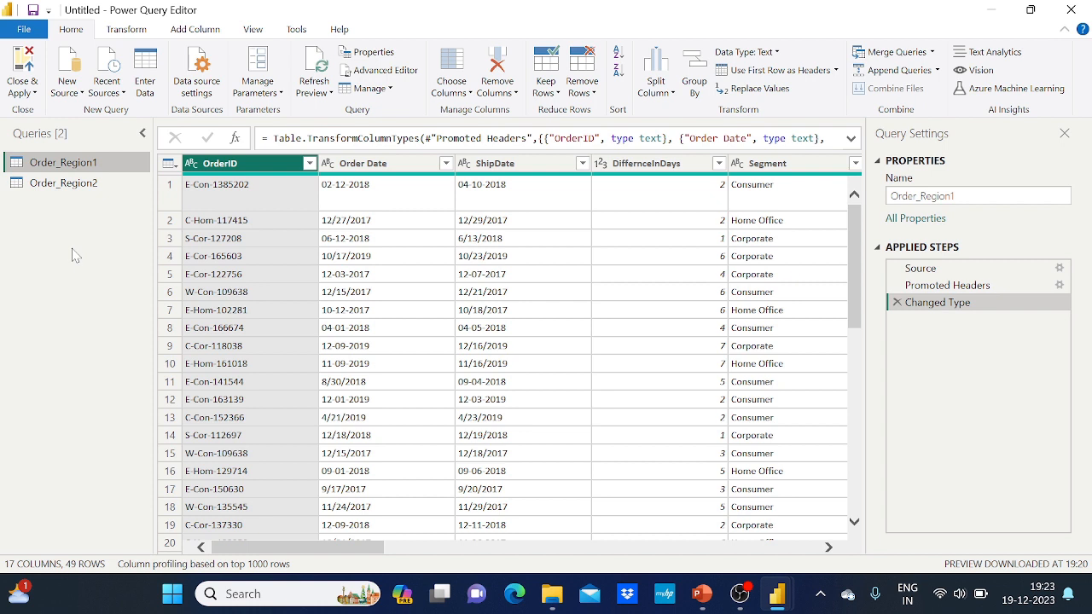
Step: Examine the records of the Order_Region2 query down to its last row and compare them with Order_Region1
left_click(83, 184)
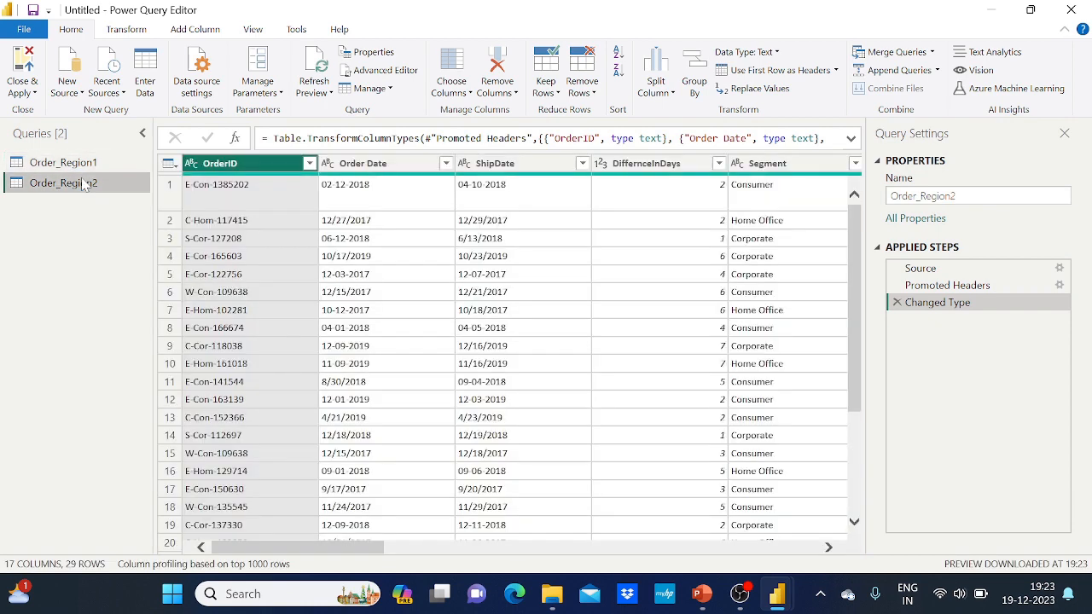
scroll(338, 296, "down", 4)
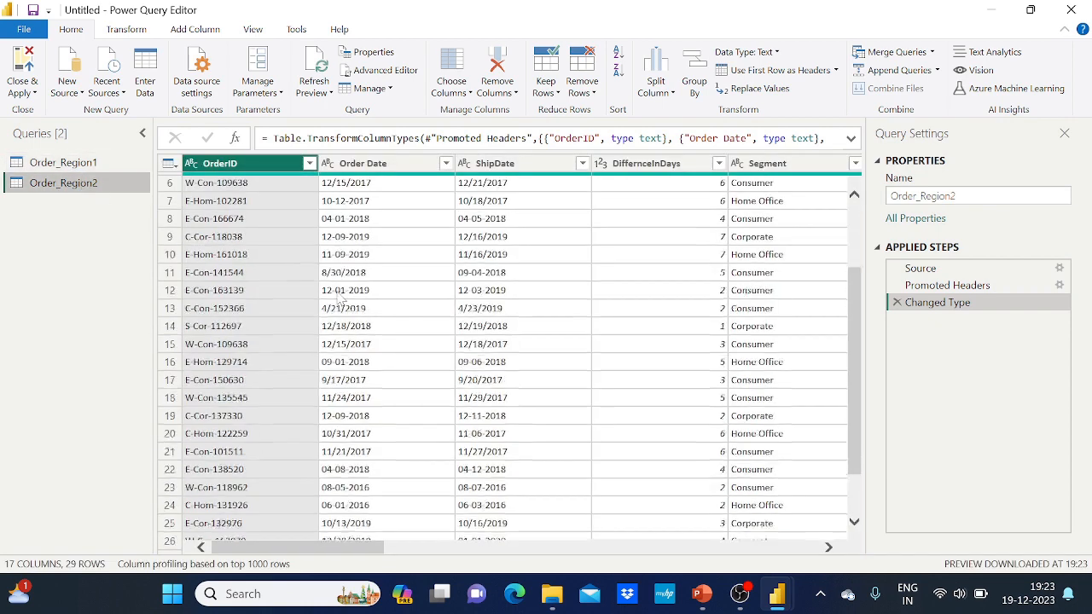
scroll(339, 296, "up", 4)
left_click(55, 168)
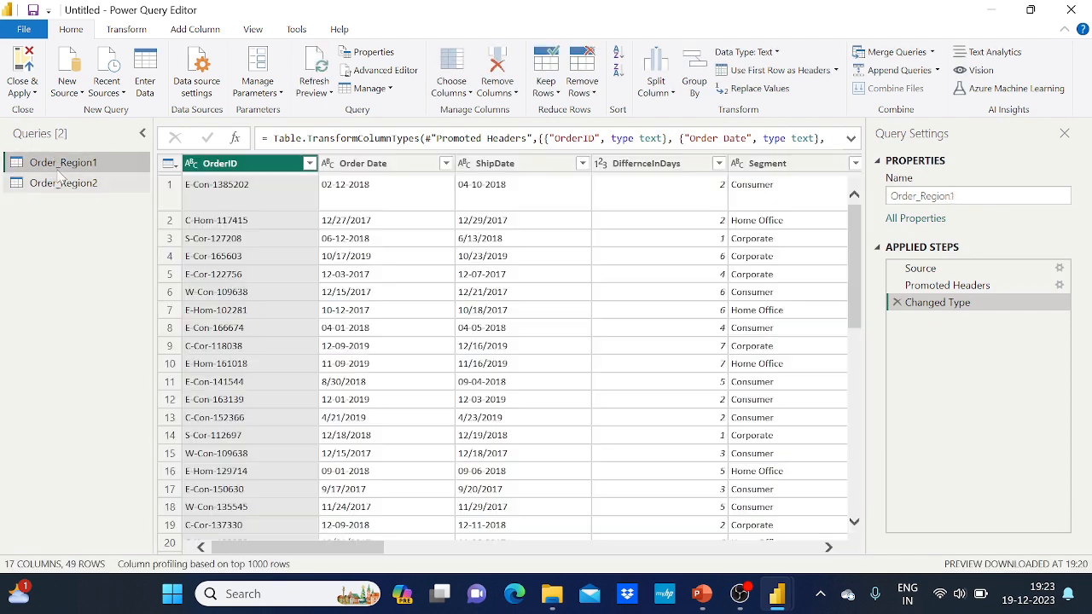
left_click(74, 182)
scroll(367, 325, "down", 4)
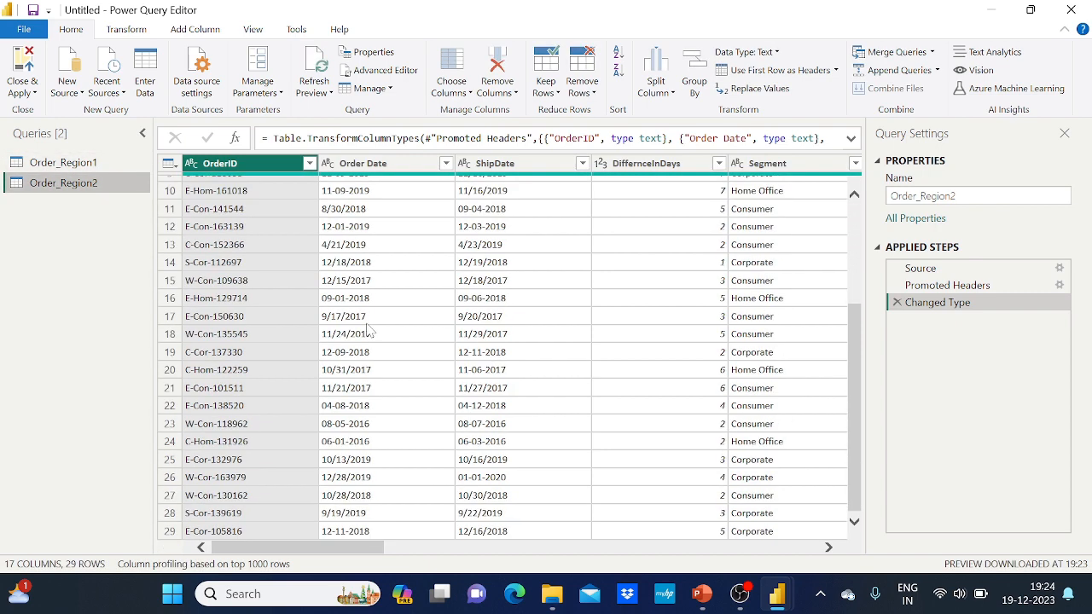
scroll(369, 331, "up", 4)
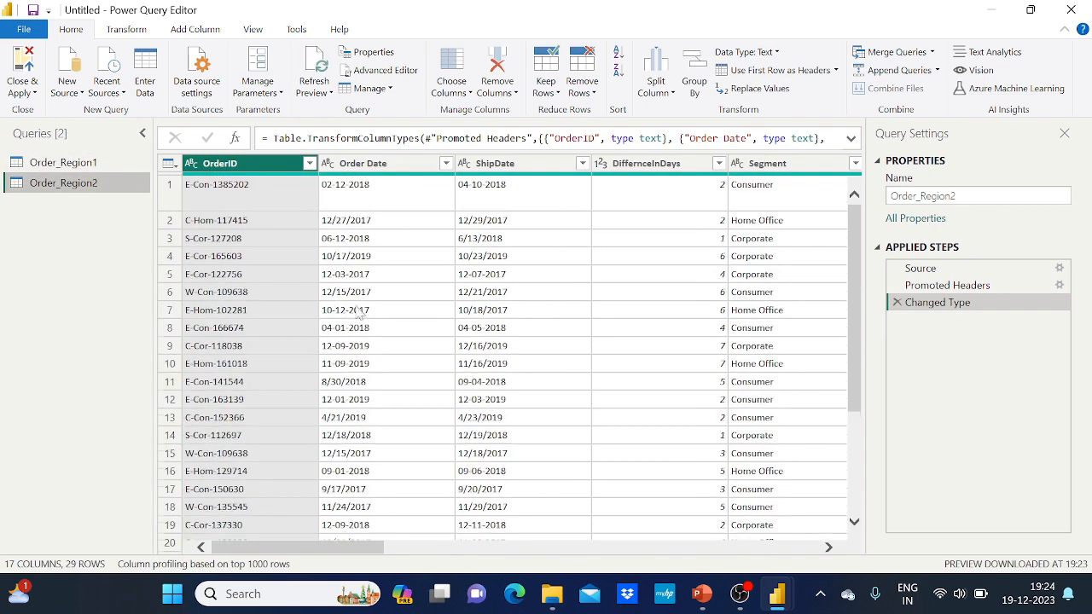
Step: Append the Order_Region2 table to the existing Order_Region1 query as a two-table append
left_click(67, 167)
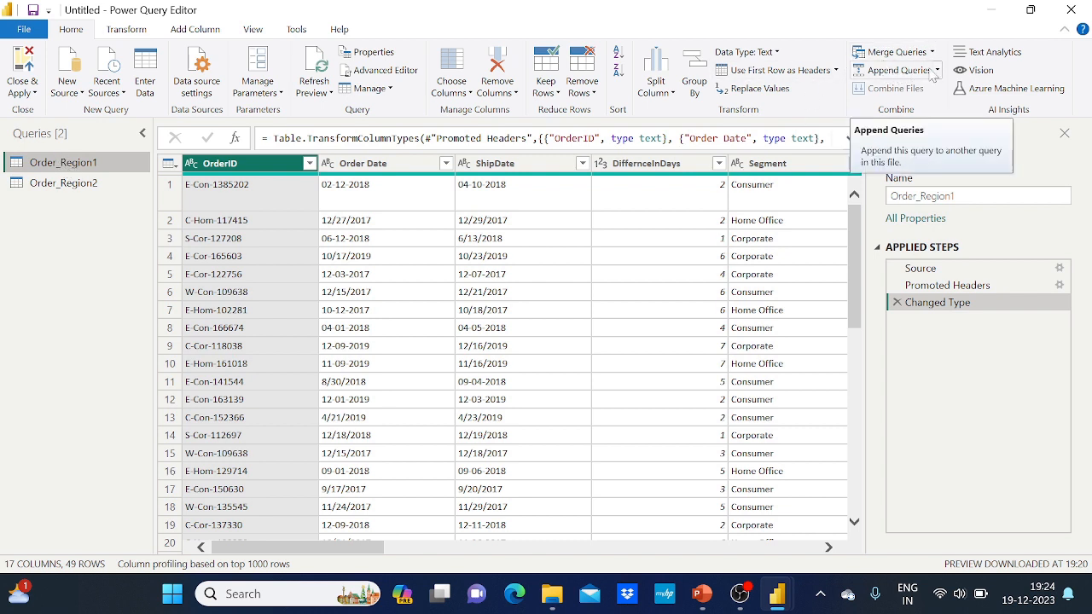
left_click(939, 72)
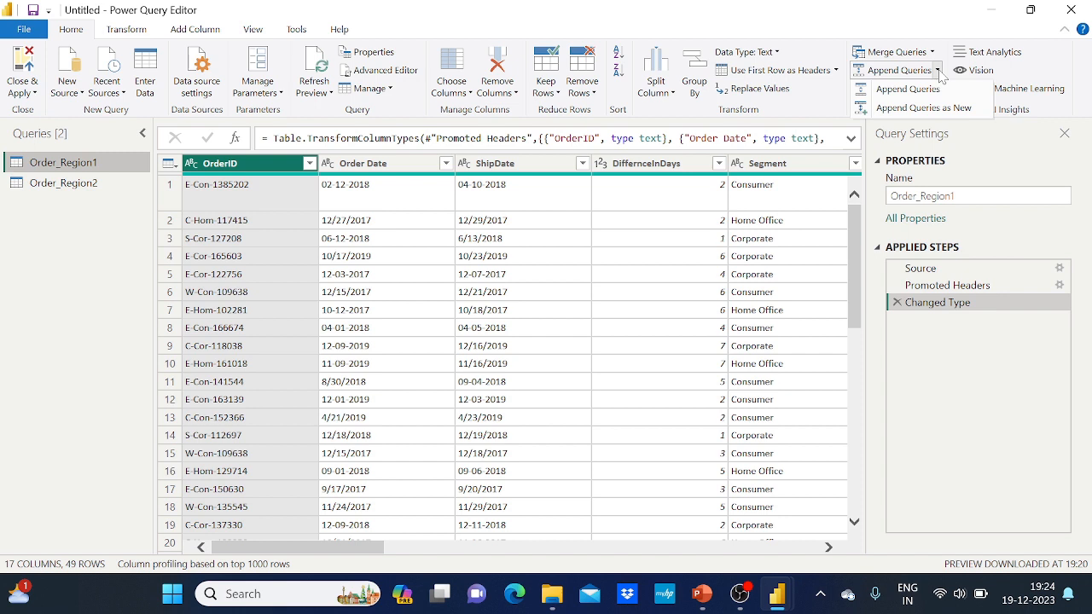
left_click(898, 92)
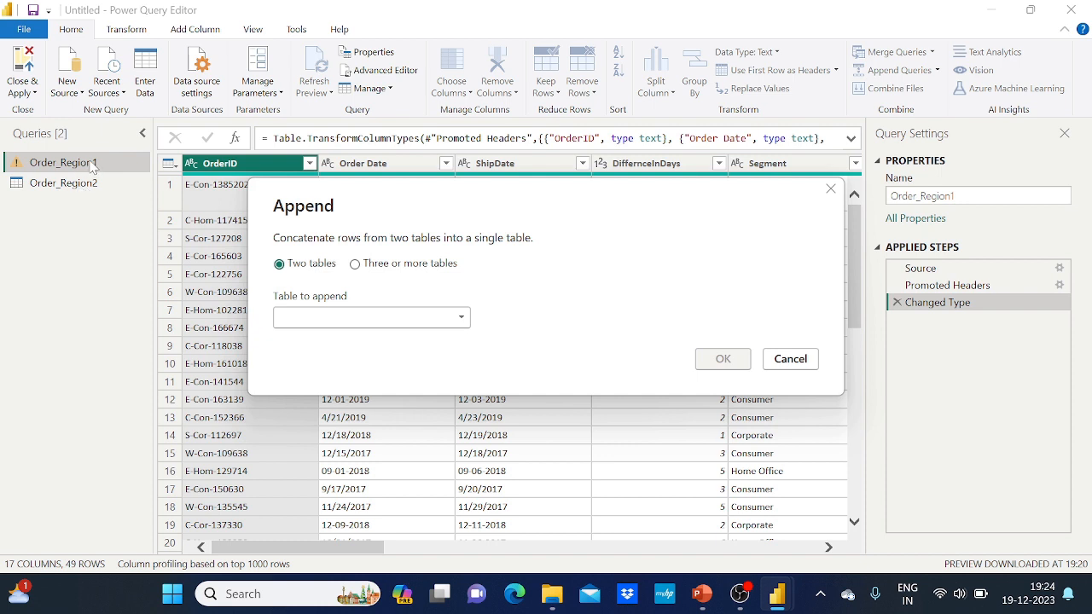
left_click(325, 317)
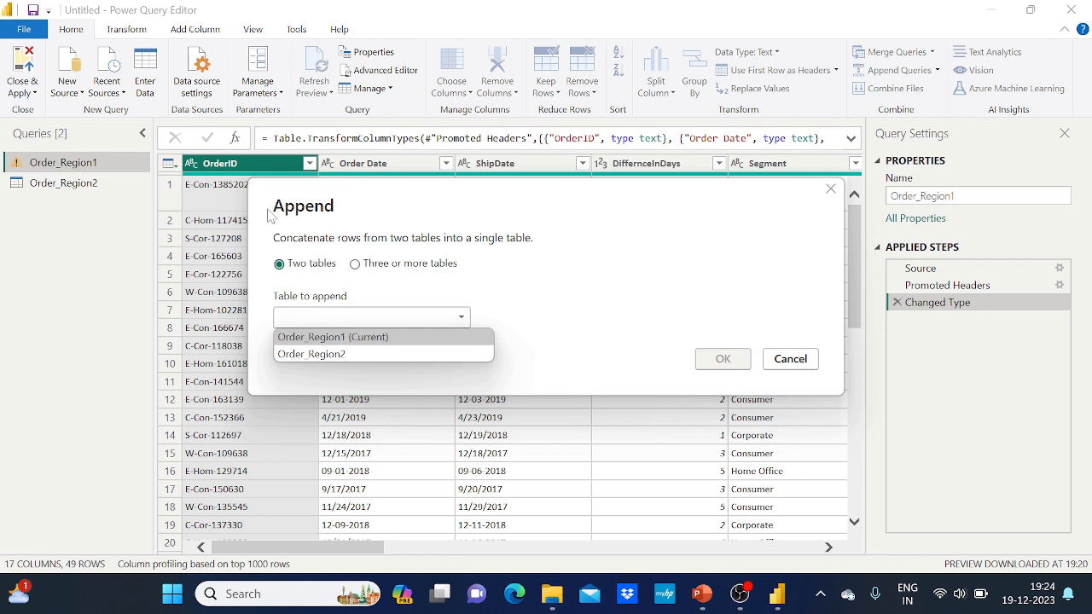
left_click(367, 355)
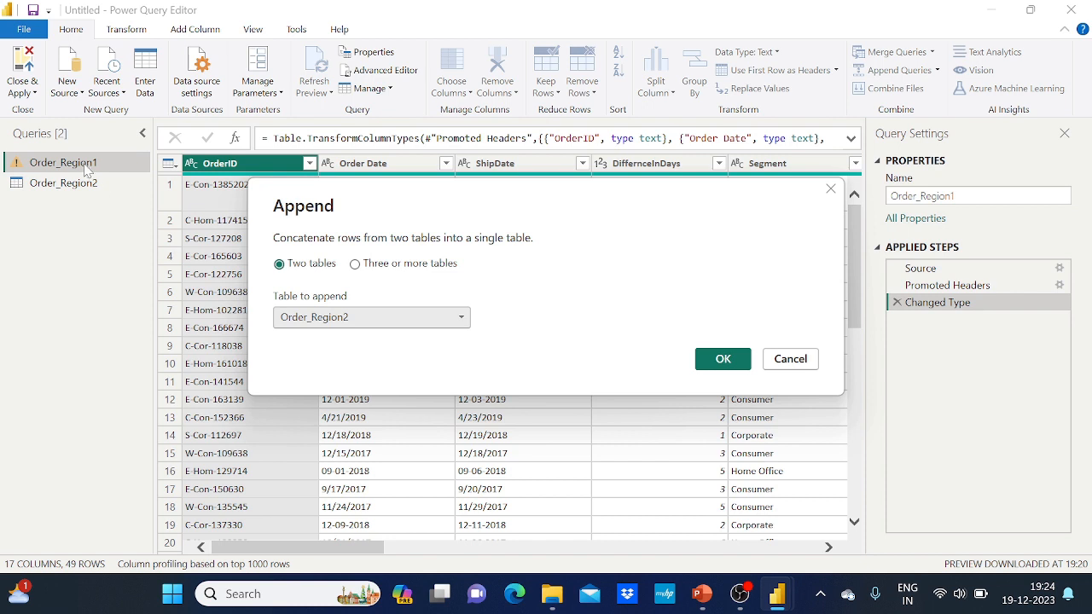
left_click(734, 359)
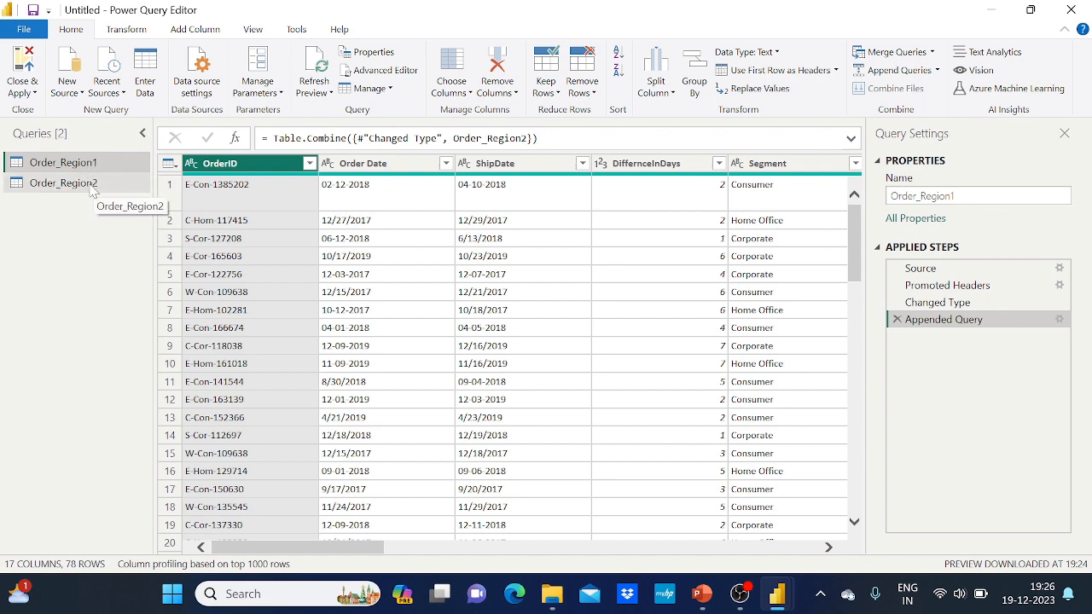
Step: Check the combined rows of the Order_Region1 query and rename it Order_Region1_Appened
scroll(316, 280, "down", 10)
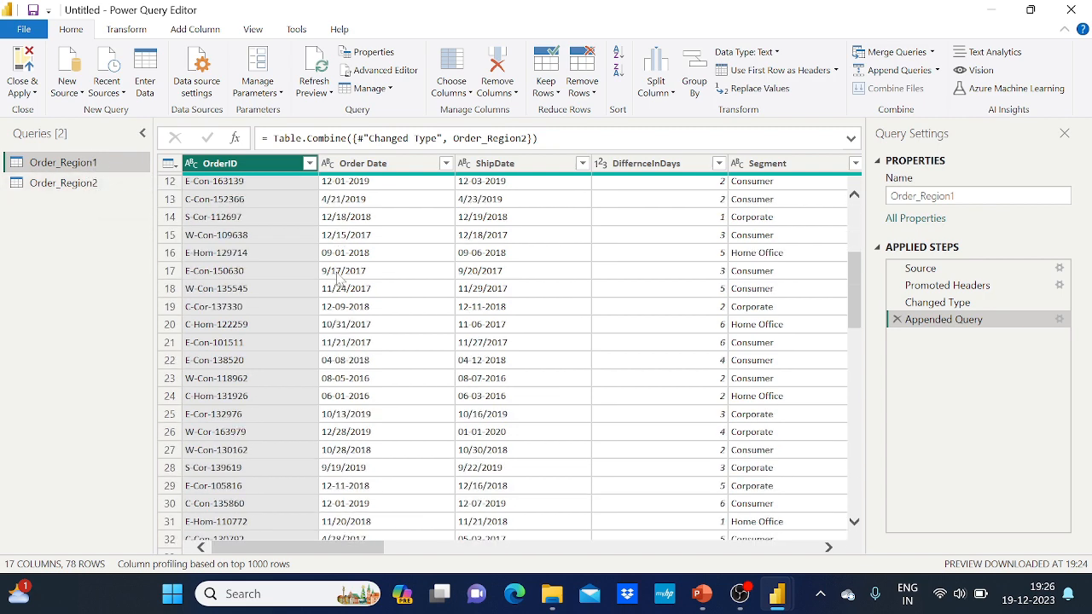
scroll(336, 274, "down", 8)
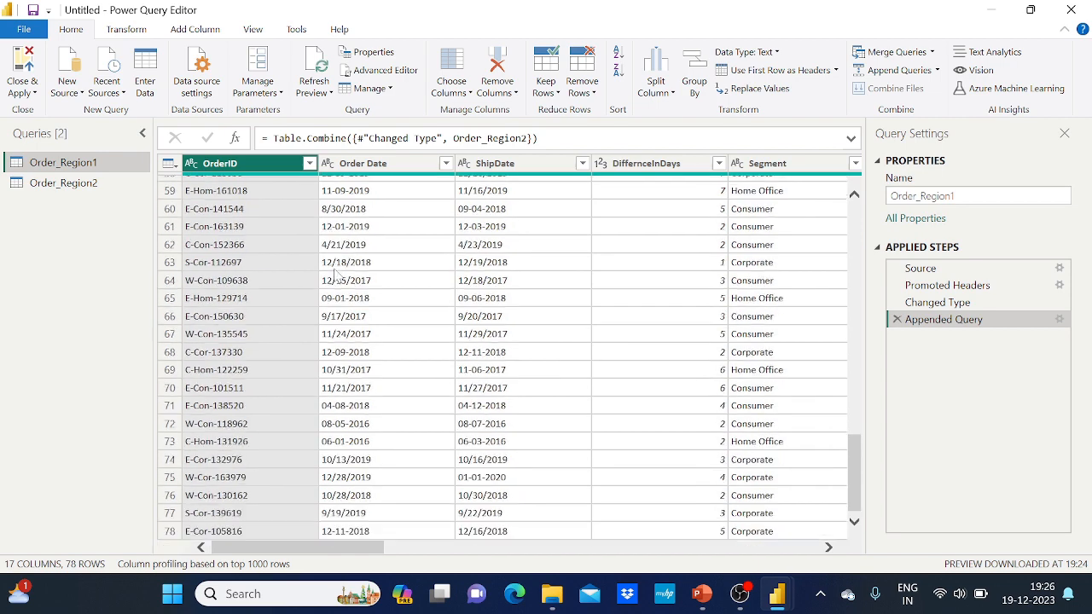
scroll(335, 274, "up", 18)
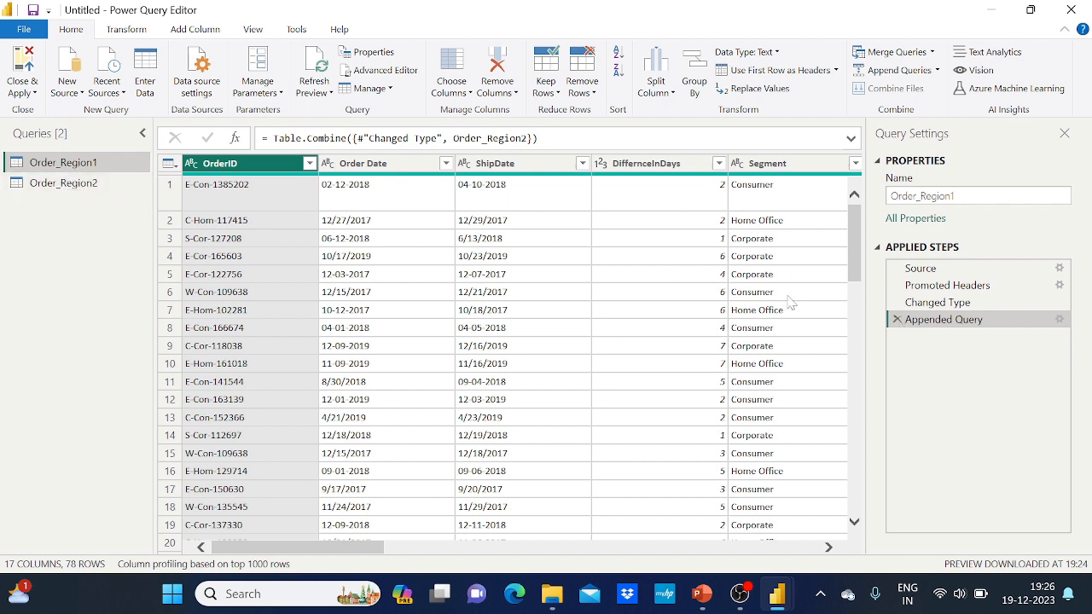
double_click(81, 163)
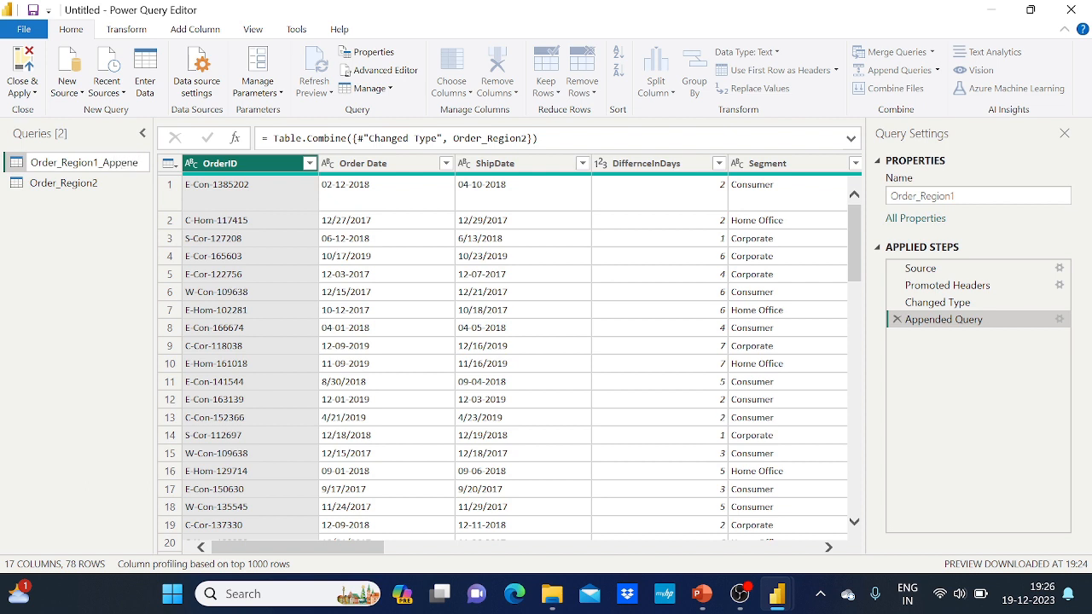
key("Return")
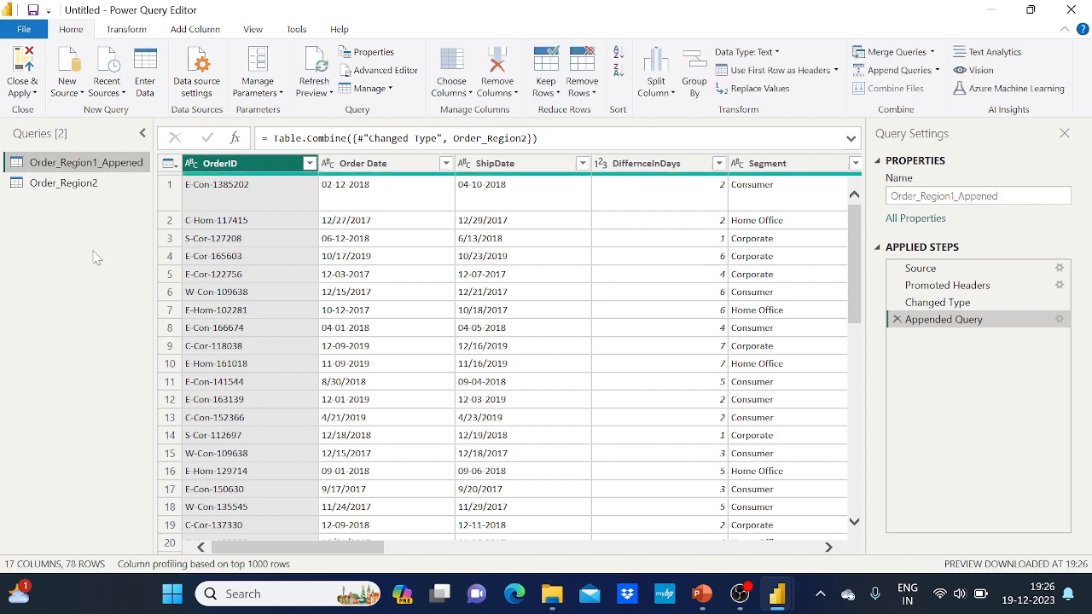
Step: Import Order_Region1.csv from the Data Sample folder again as a new Text/CSV query with the default import settings
left_click(68, 183)
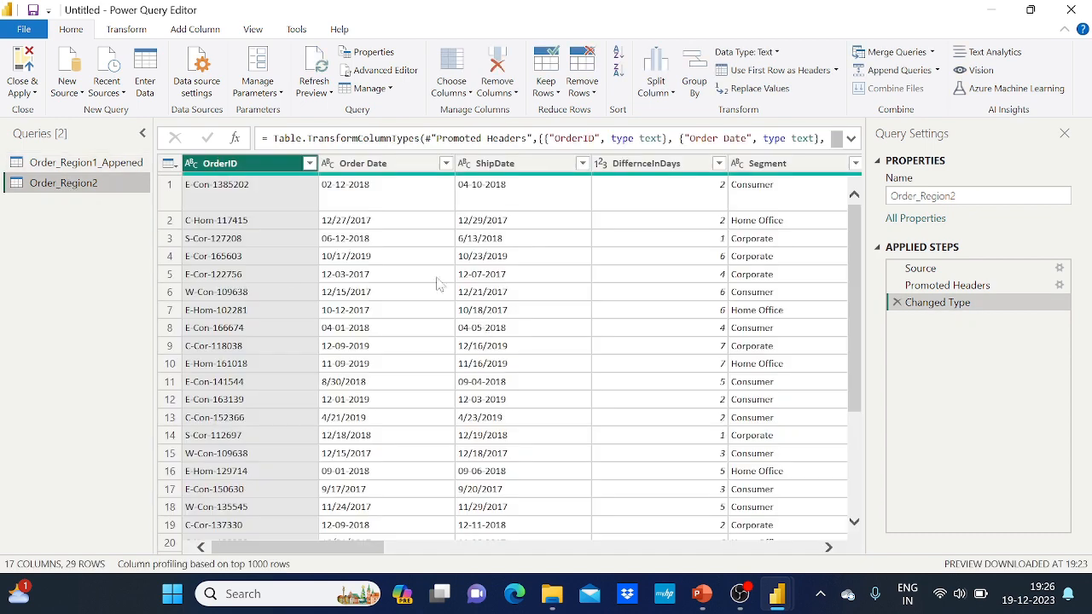
left_click(72, 99)
left_click(117, 258)
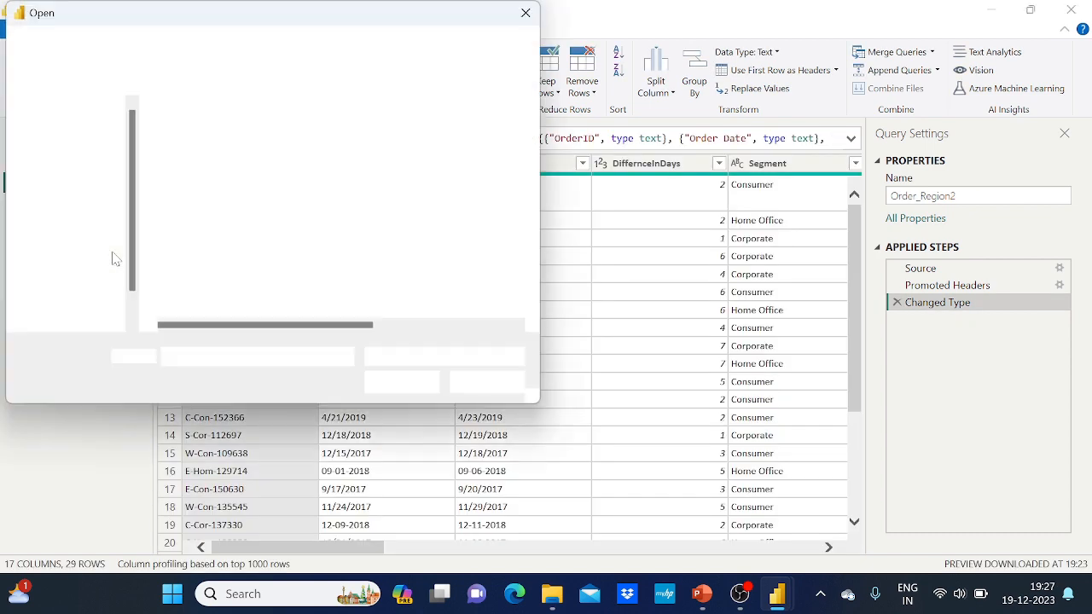
left_click(220, 138)
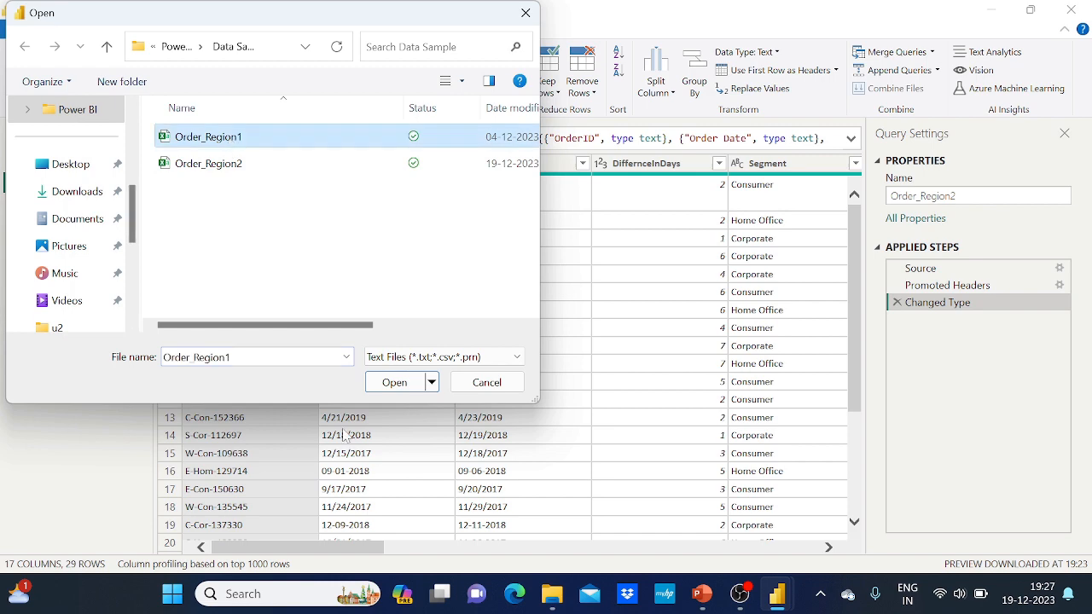
left_click(394, 382)
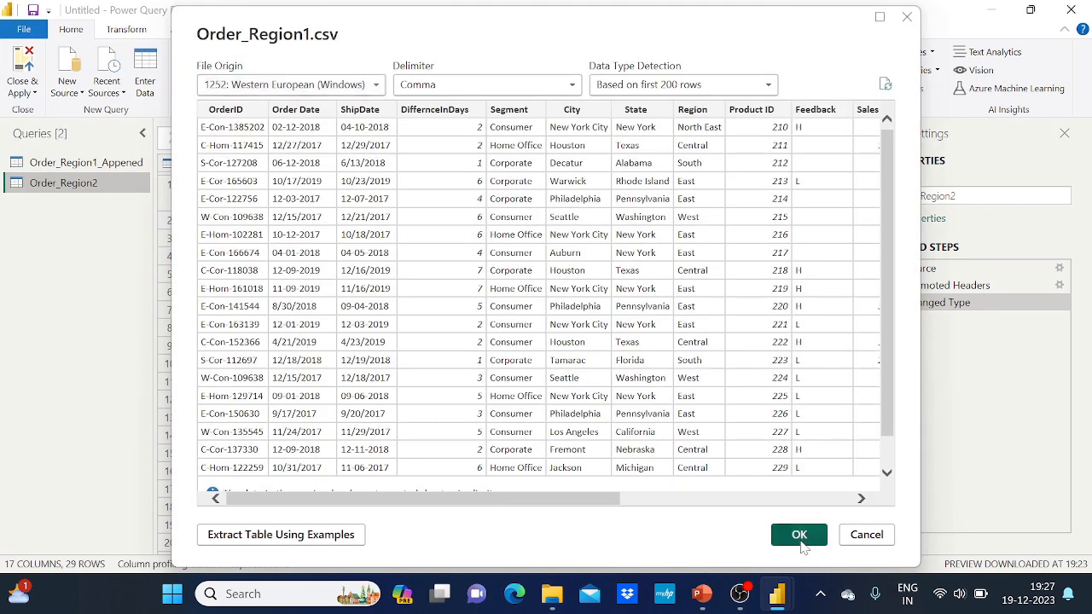
left_click(801, 533)
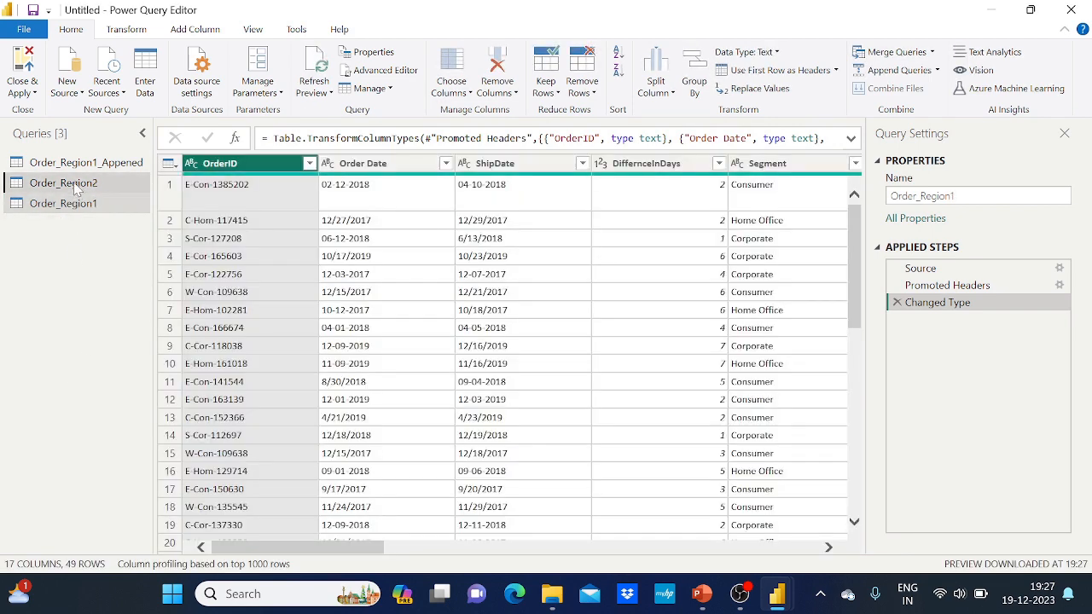
Step: Append queries as new, combining Order_Region2 as the first table with Order_Region1 as the second
left_click(77, 187)
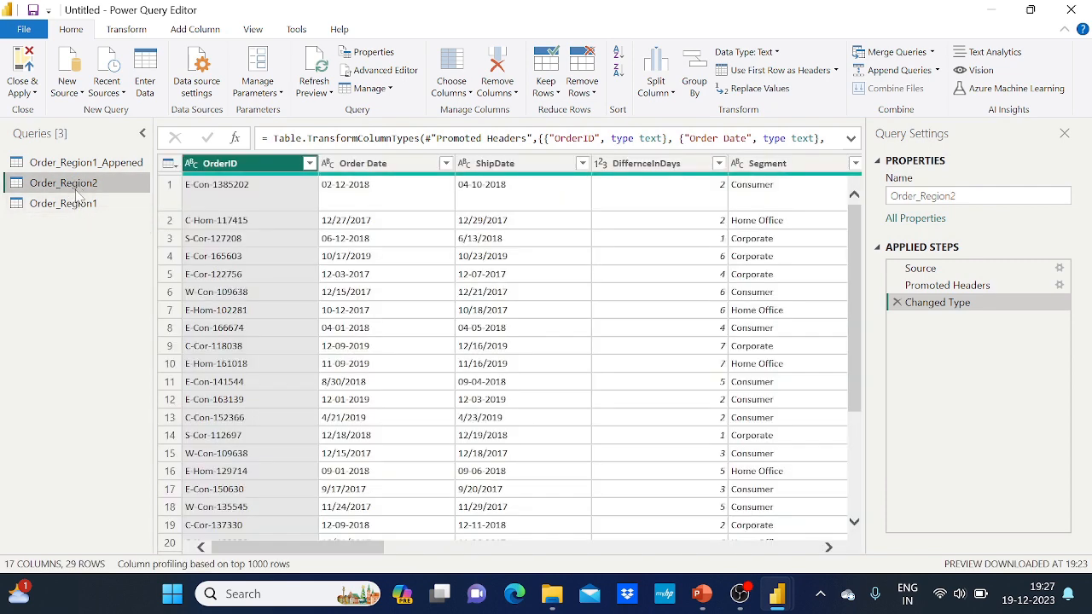
left_click(75, 206)
left_click(75, 184)
left_click(937, 72)
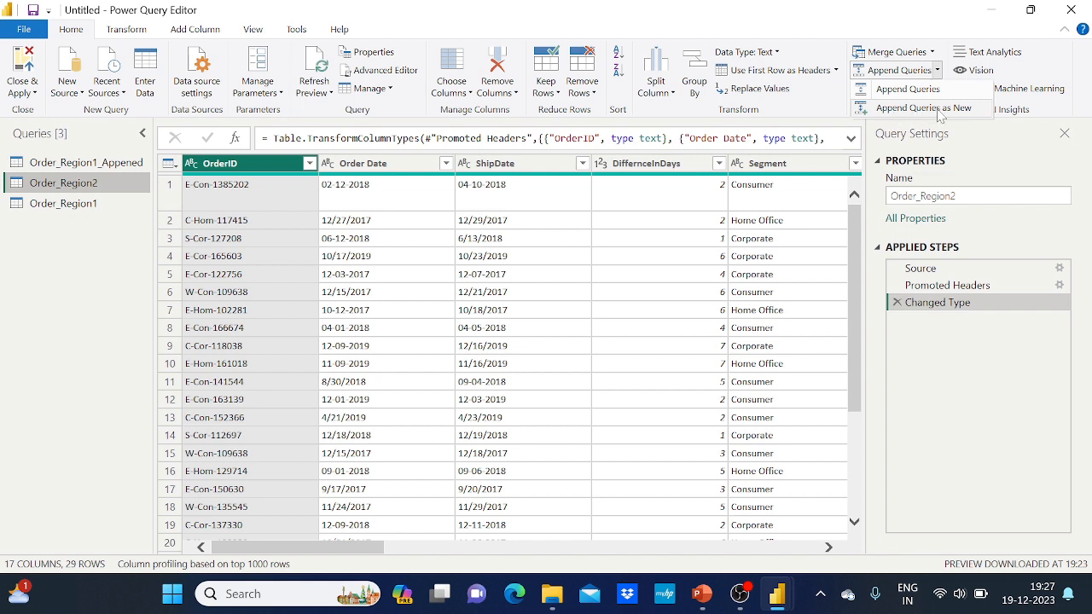
left_click(939, 112)
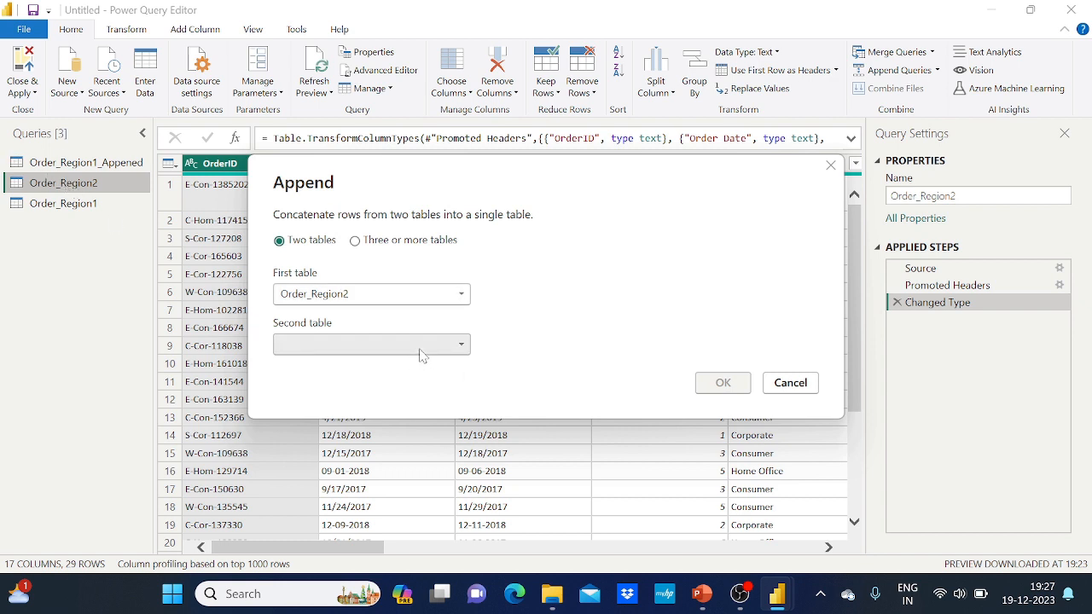
left_click(371, 344)
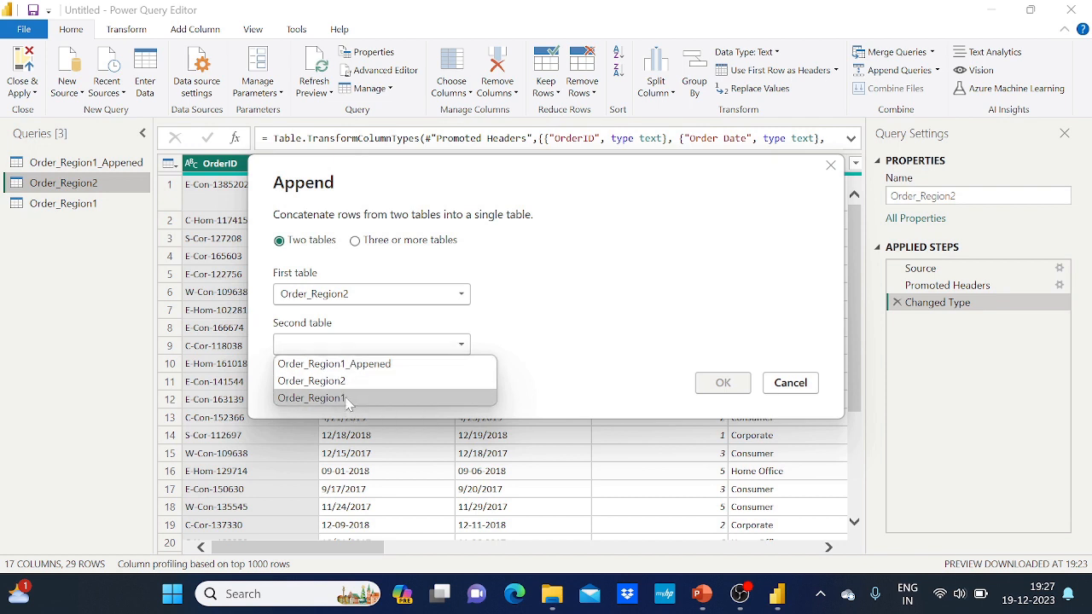
left_click(312, 398)
left_click(722, 384)
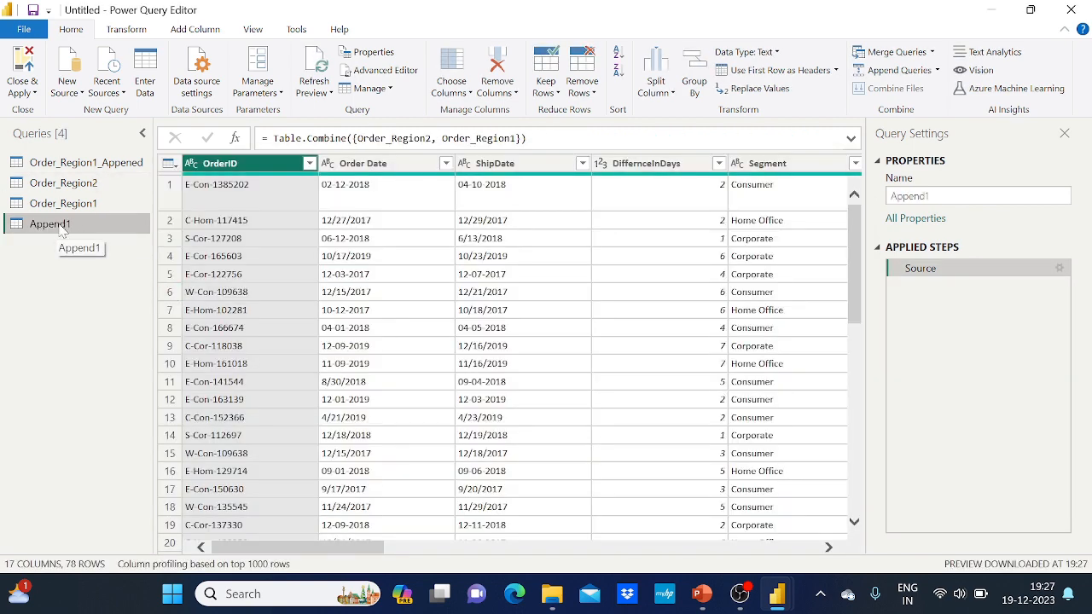
Step: Check the rows of the new combined query and rename it Region_Appened
scroll(299, 282, "down", 10)
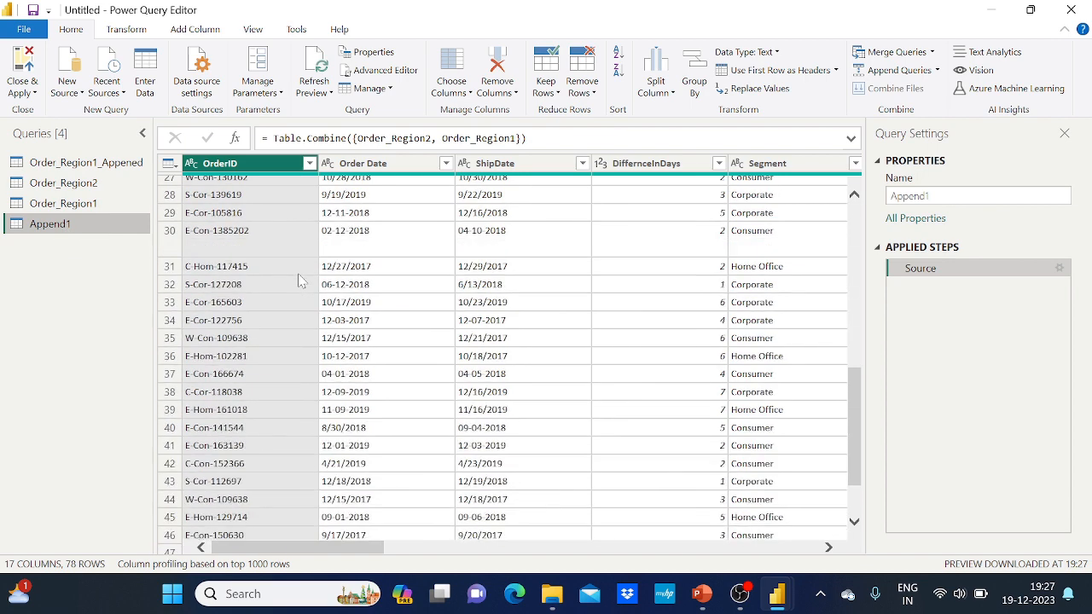
scroll(299, 281, "up", 10)
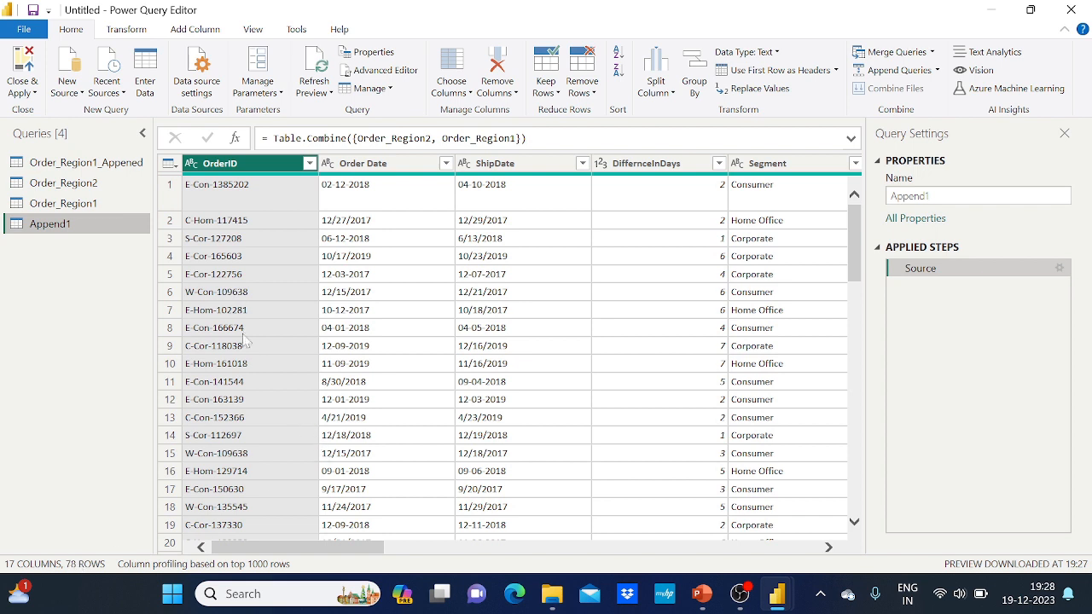
double_click(76, 227)
key("BackSpace")
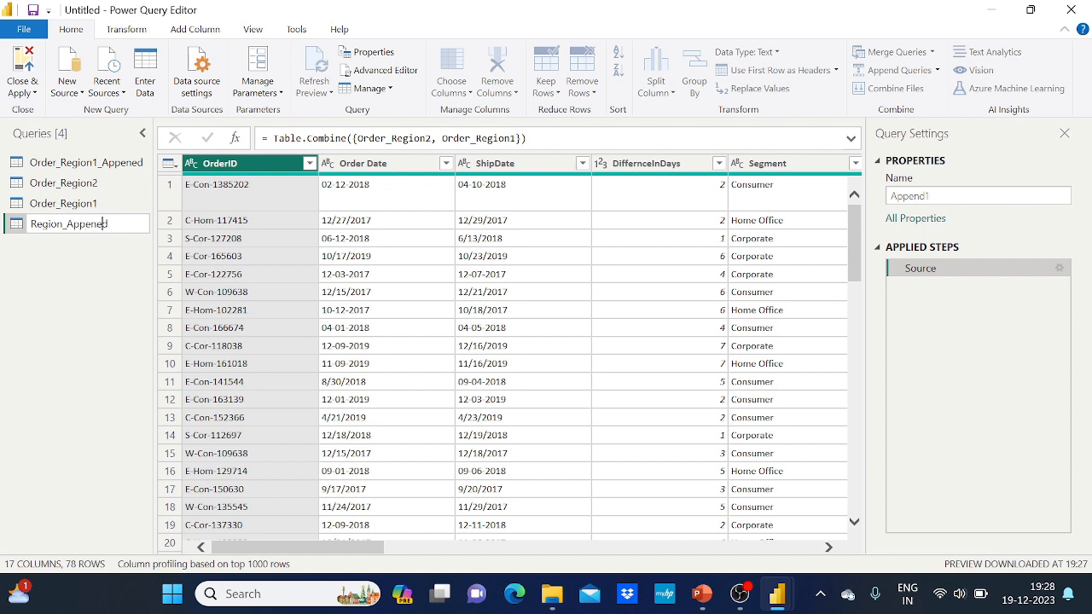
left_click(107, 310)
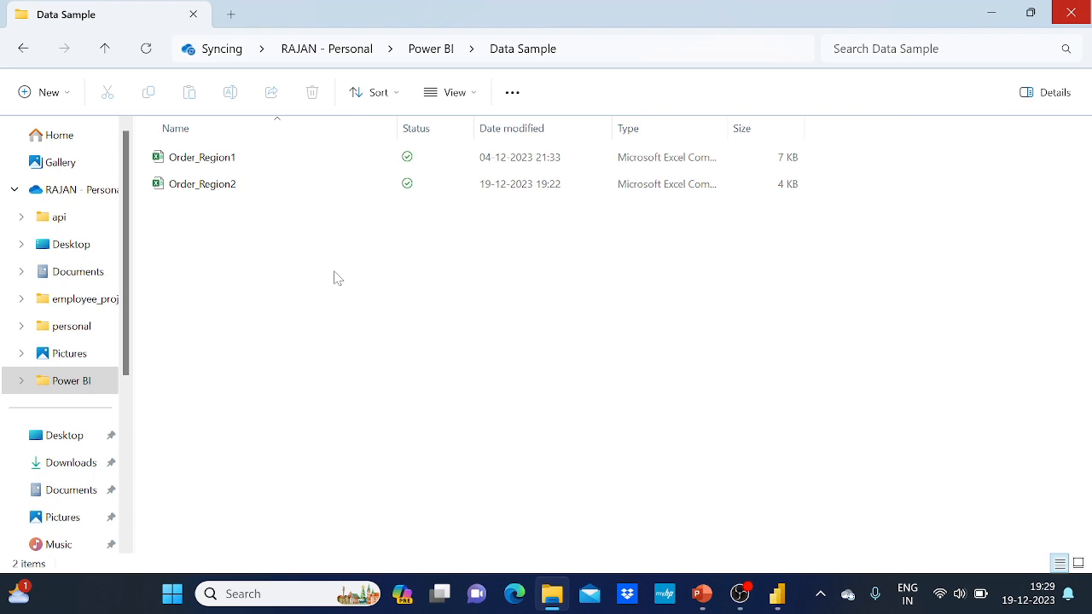
Step: Open the Order file from the Sample_Dataset folder in Excel and auto-fit the width of its Product ID column
left_click(23, 51)
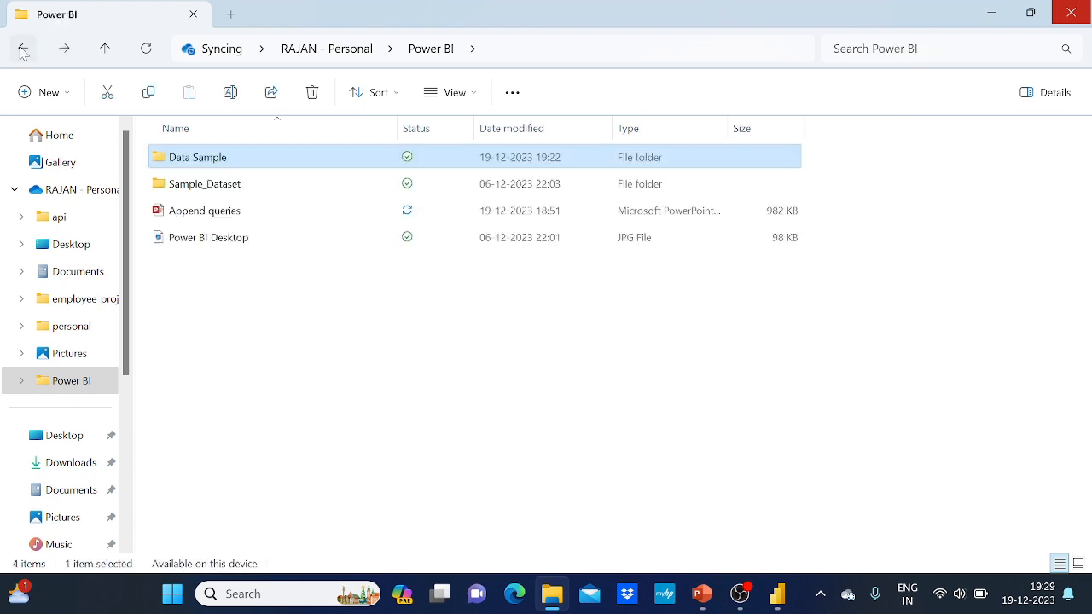
double_click(229, 186)
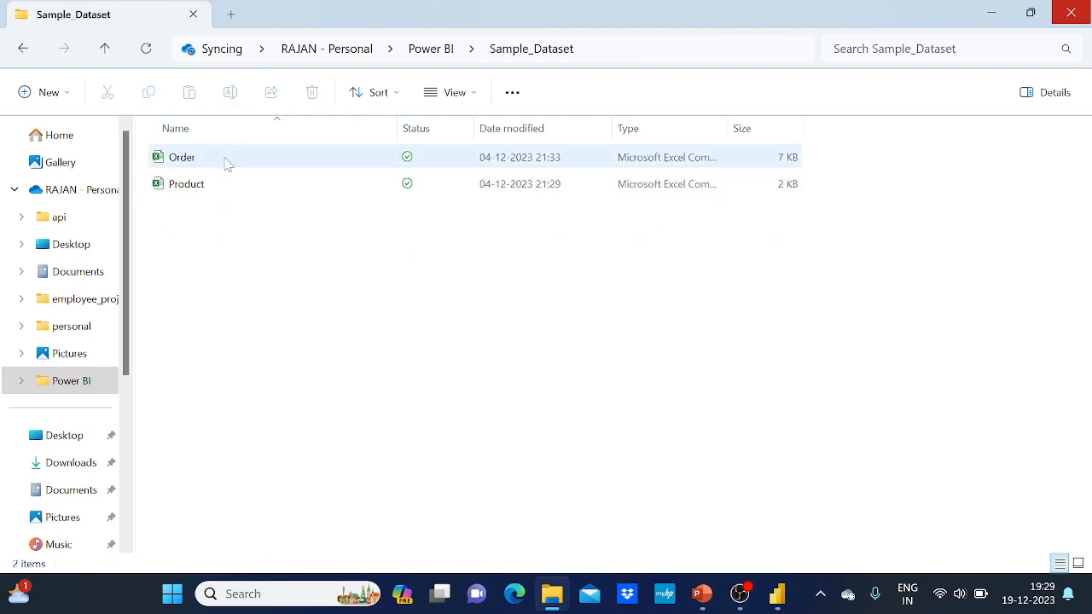
left_click(228, 163)
double_click(227, 164)
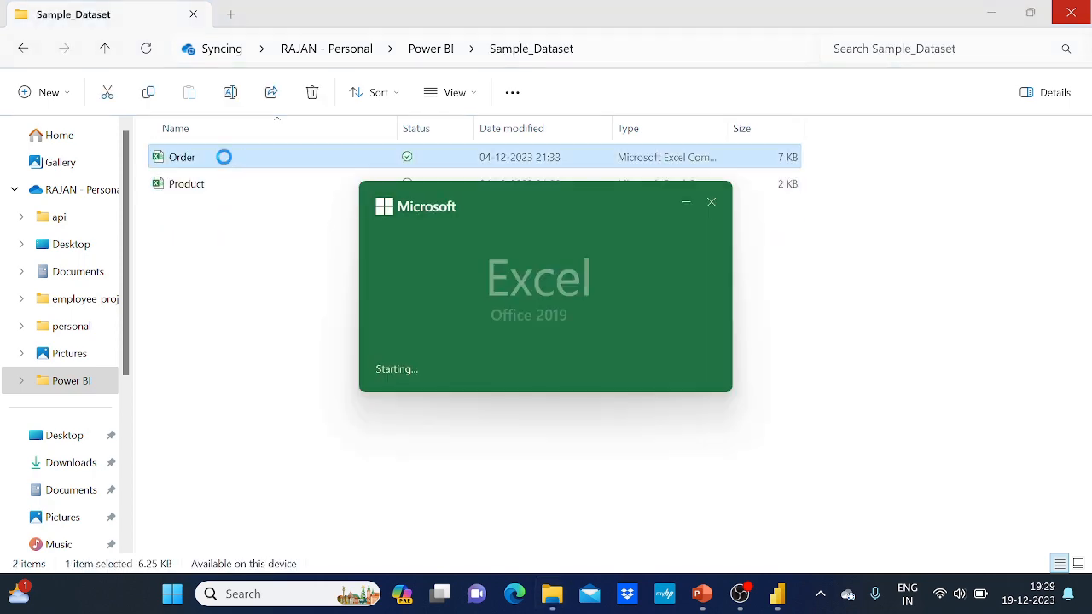
left_click_drag(68, 196, 930, 194)
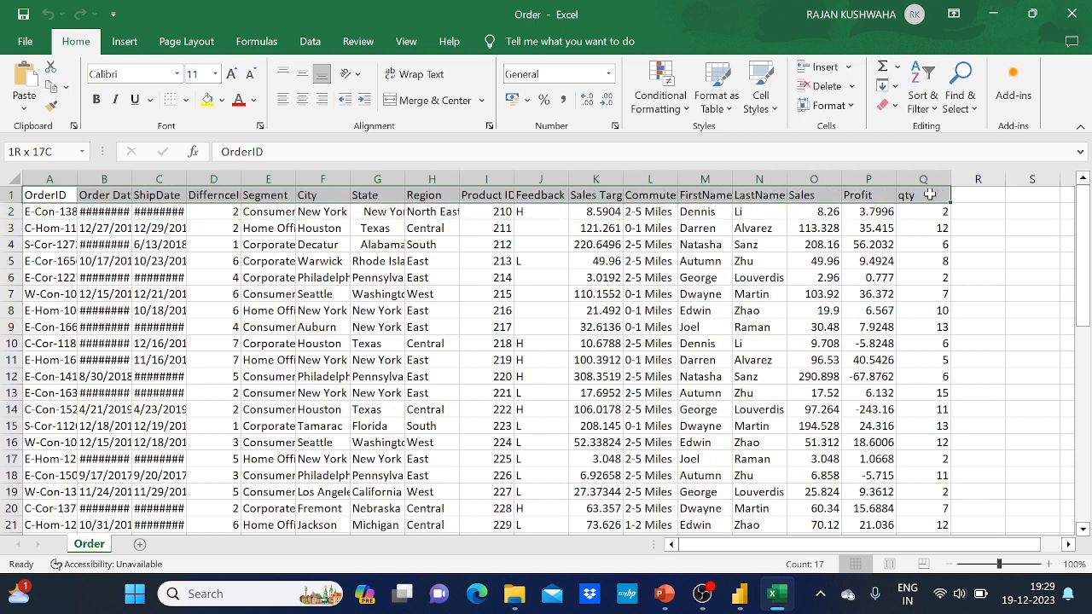
double_click(515, 178)
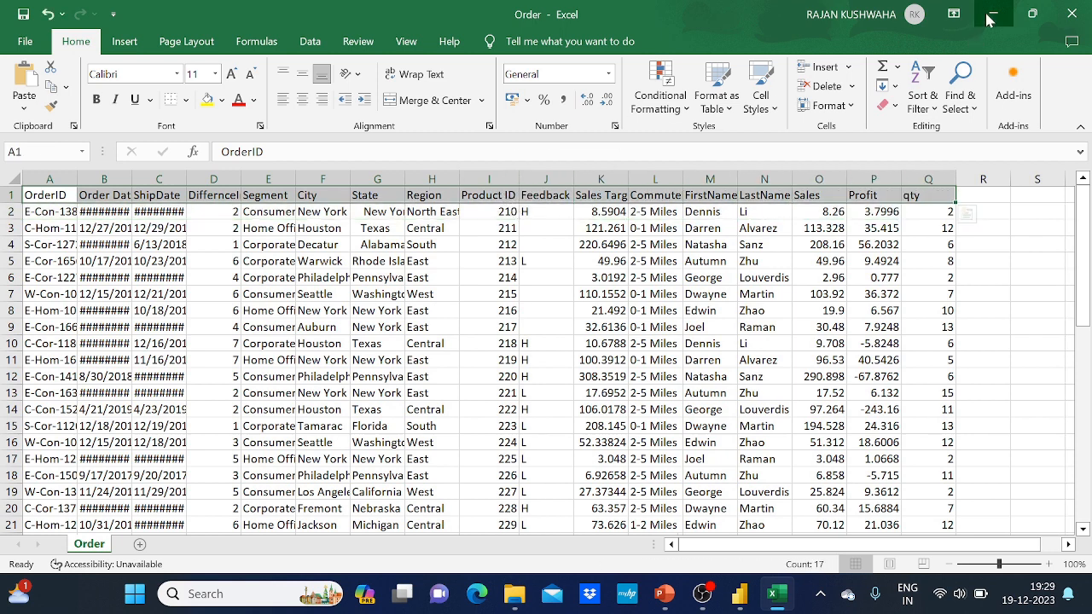
Step: Open the Product file from the Sample_Dataset folder in Excel and auto-fit its Subcategory and CategoryName columns
left_click(992, 15)
left_click(182, 189)
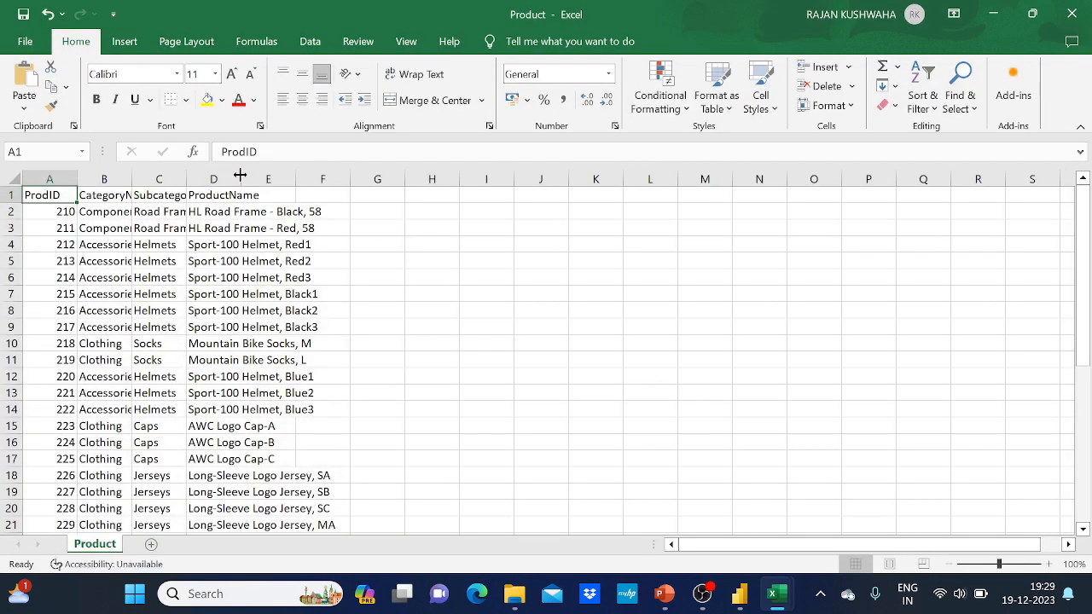
double_click(188, 179)
left_click(171, 179)
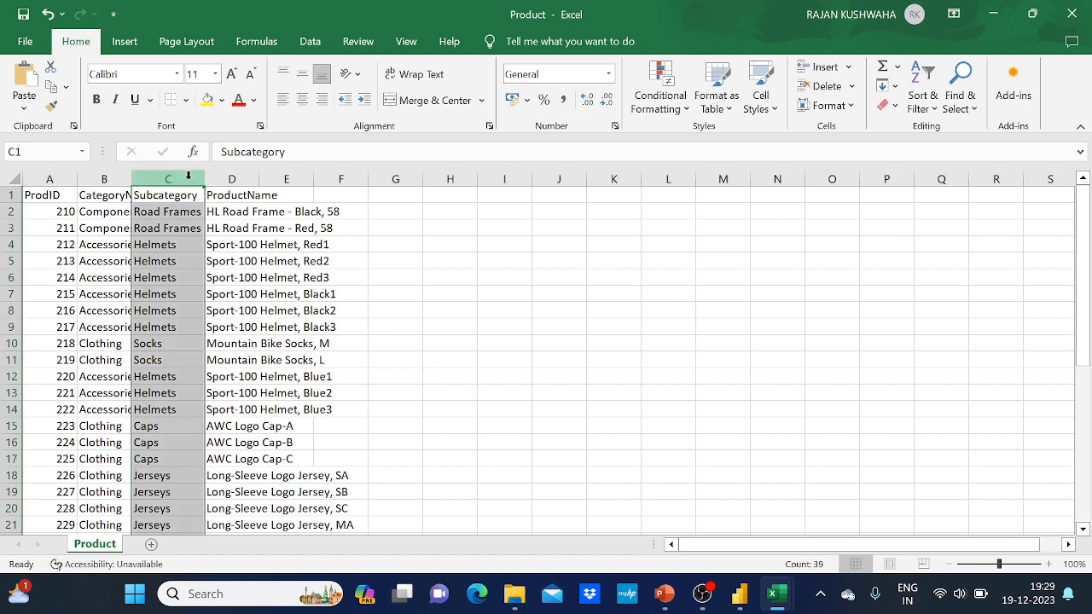
double_click(131, 178)
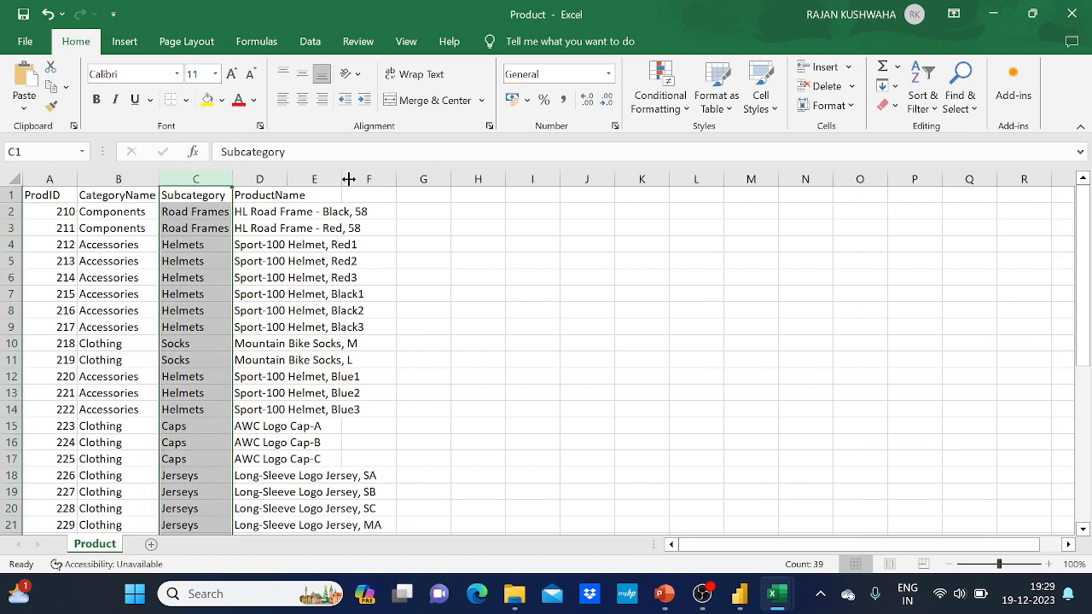
left_click(390, 195)
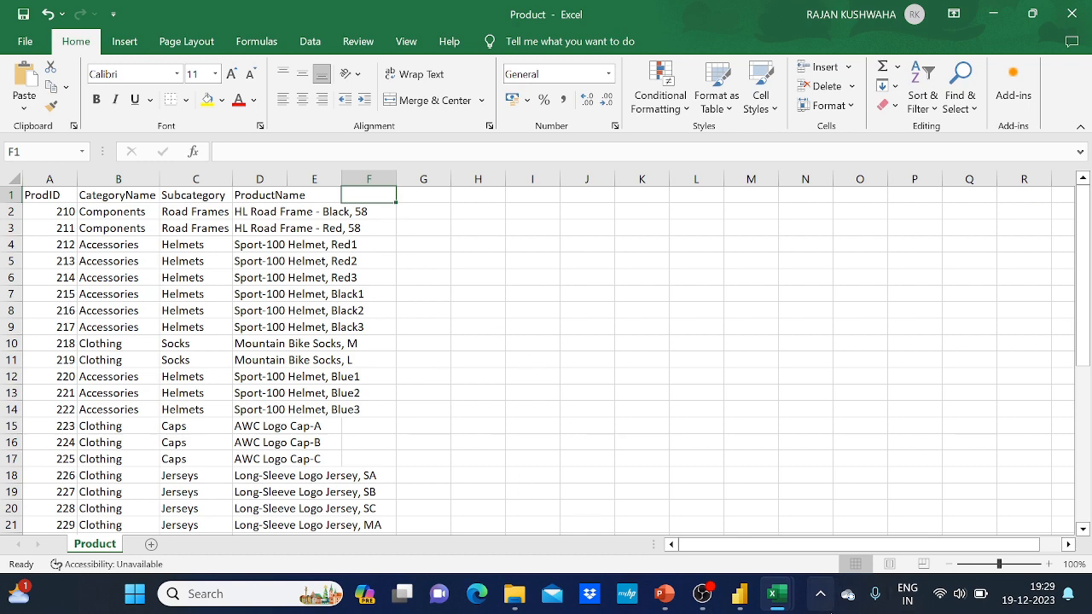
Step: Review the Sales column in the Order workbook and the product details in the Product workbook
mouse_move(777, 598)
left_click(705, 465)
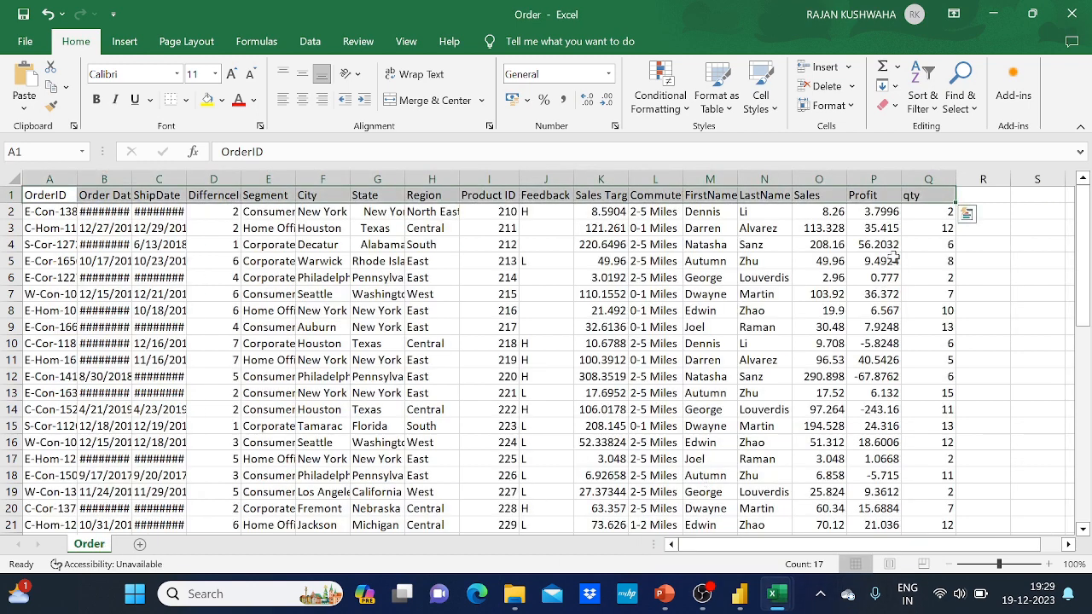
left_click(871, 198)
left_click(821, 178)
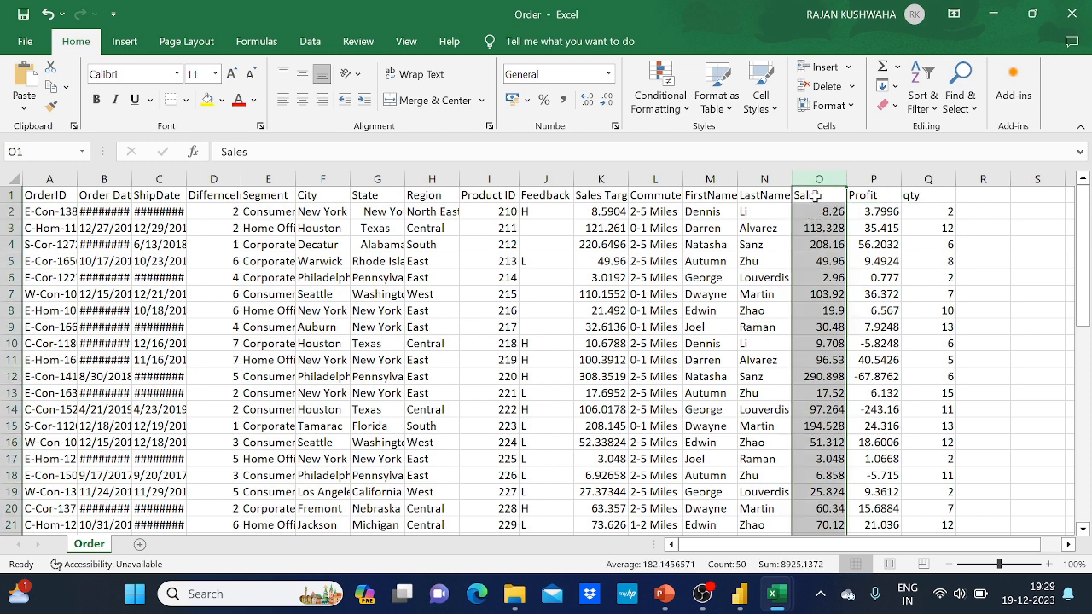
mouse_move(777, 595)
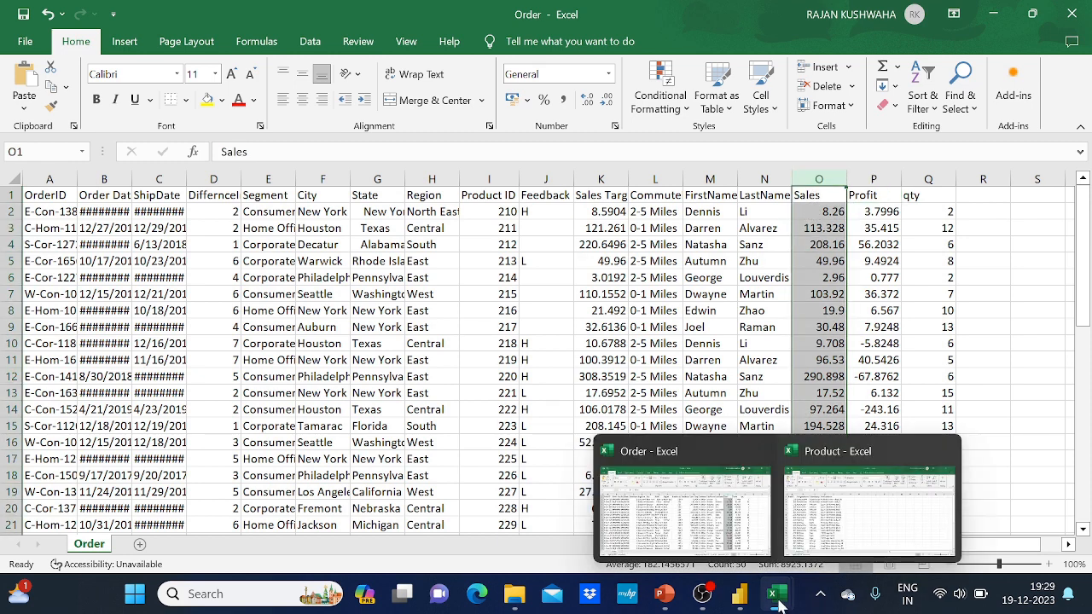
left_click(872, 512)
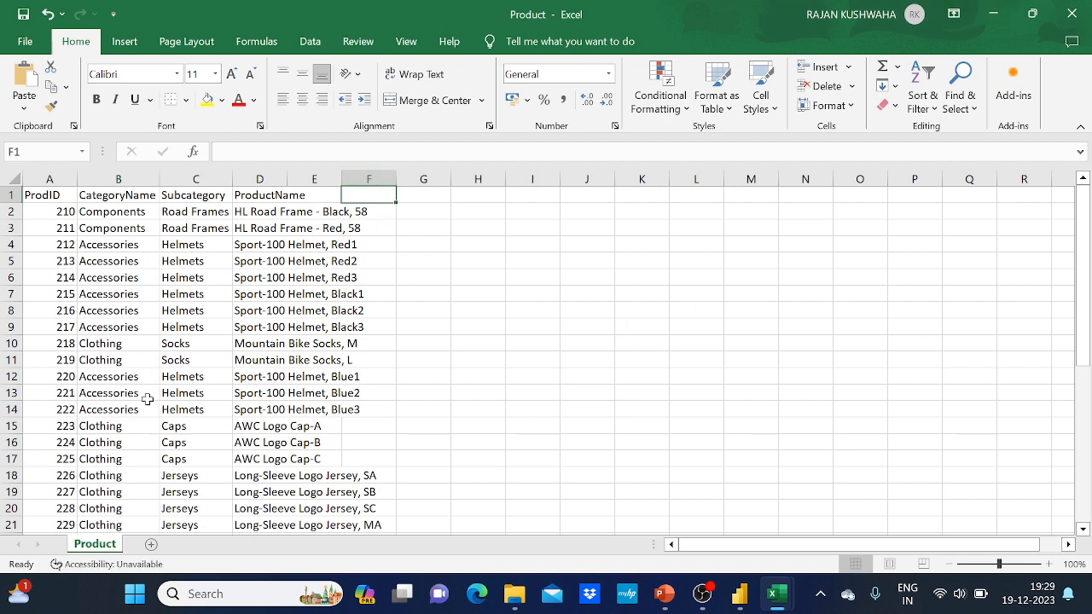
left_click(425, 263)
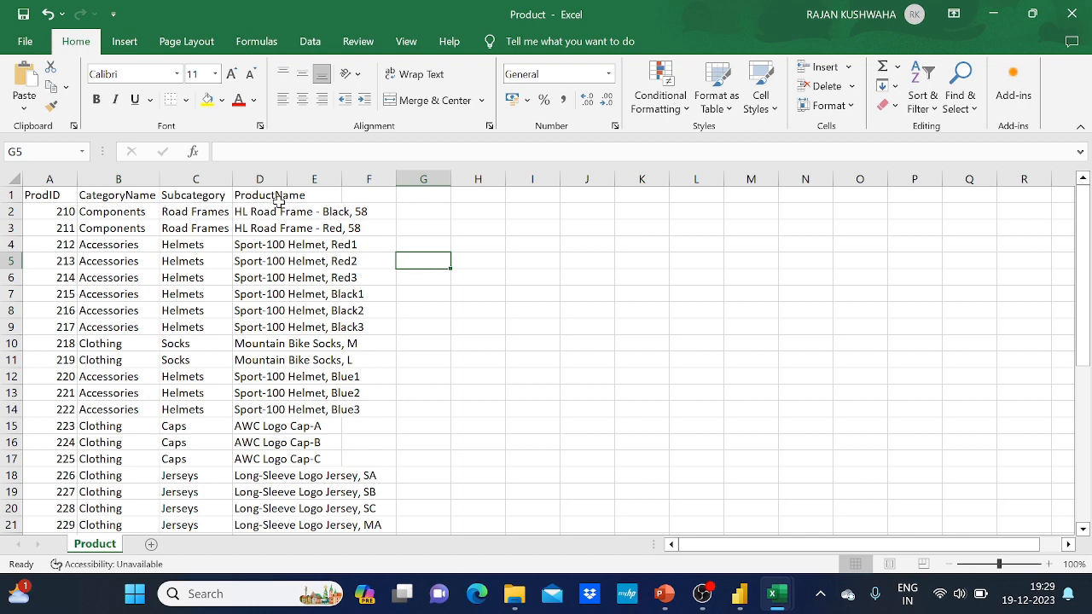
left_click(993, 14)
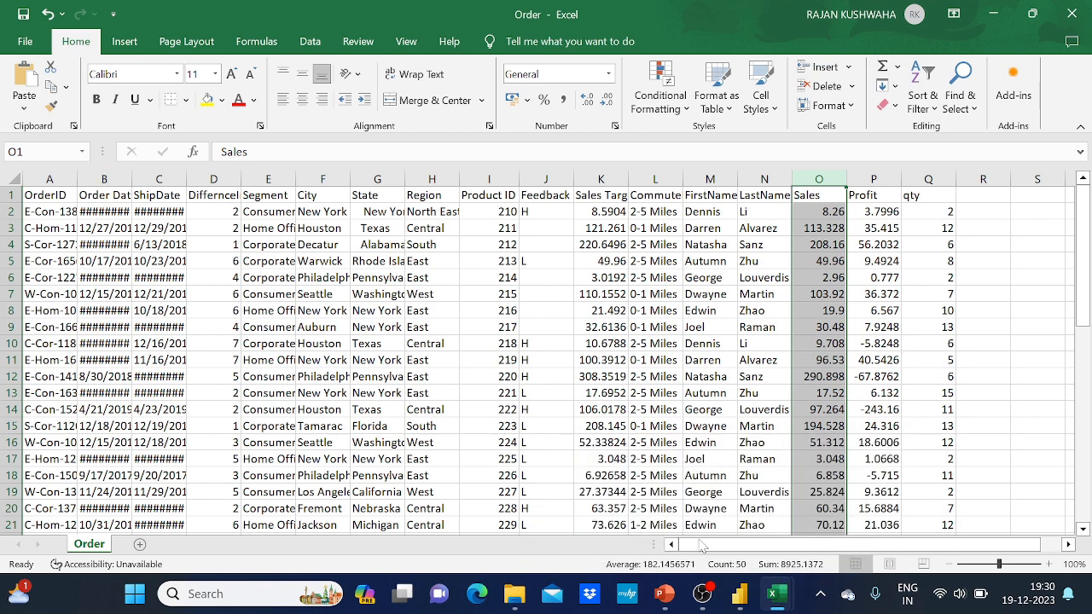
Step: Compare the Product ID column of the Order workbook with the ProdID column of the Product workbook, and minimize both workbooks
mouse_move(776, 603)
left_click(489, 193)
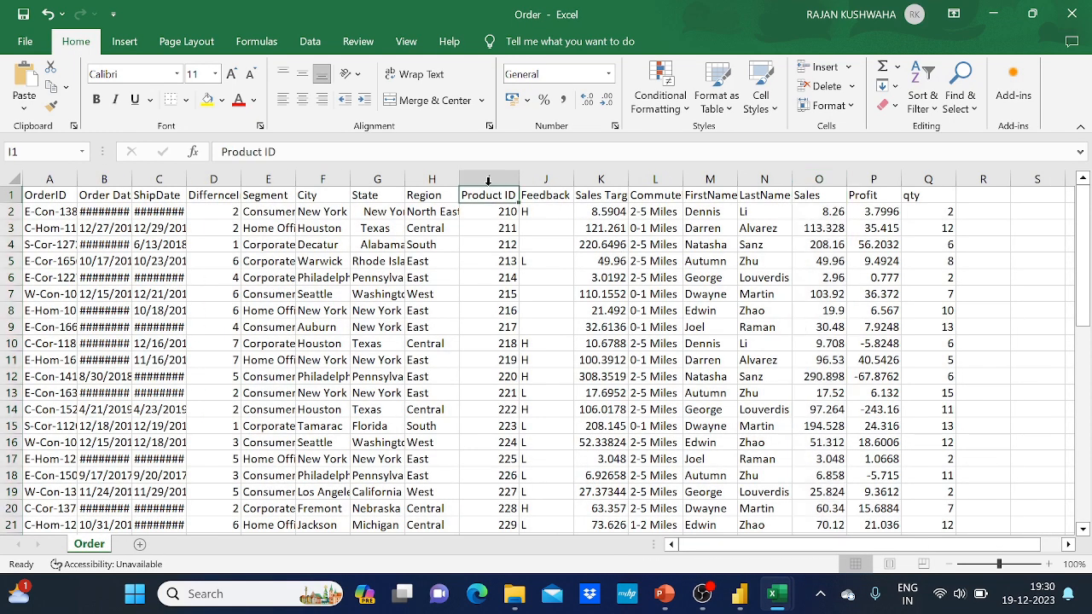
key("ctrl+space")
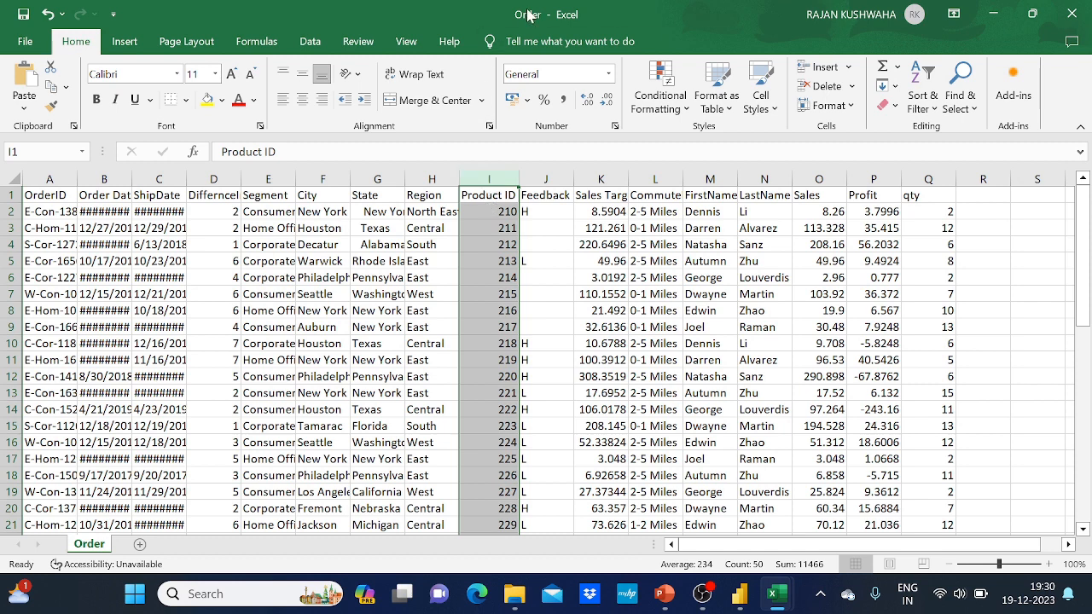
mouse_move(796, 609)
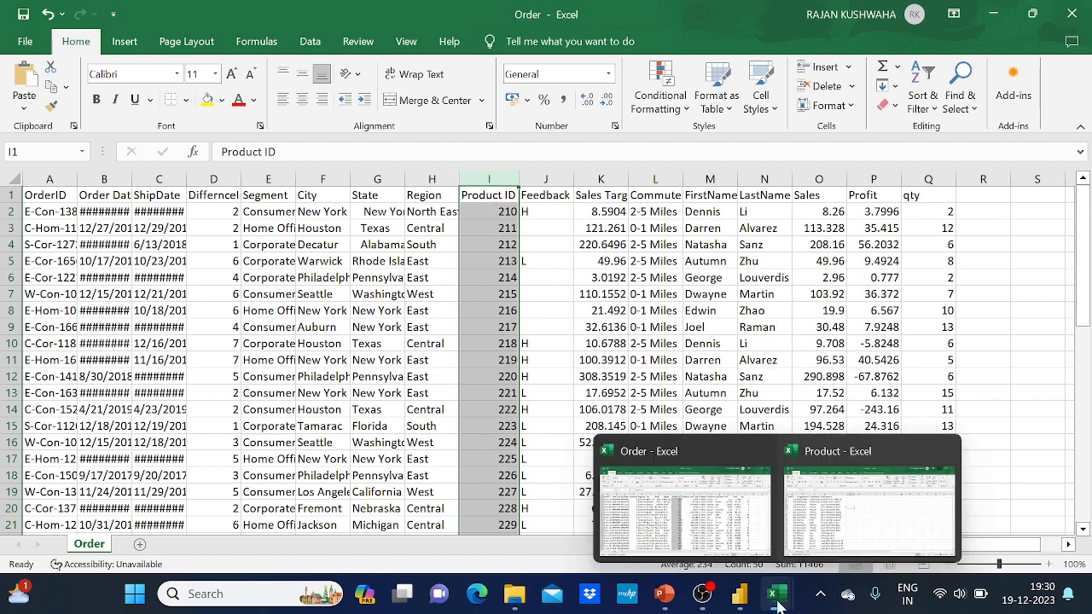
left_click(904, 499)
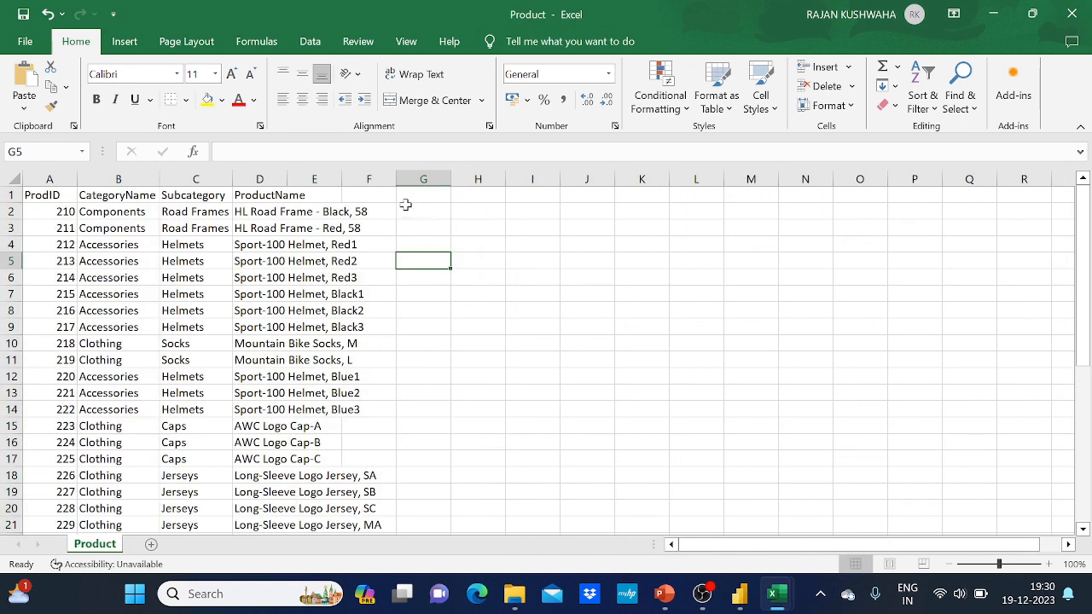
left_click(50, 179)
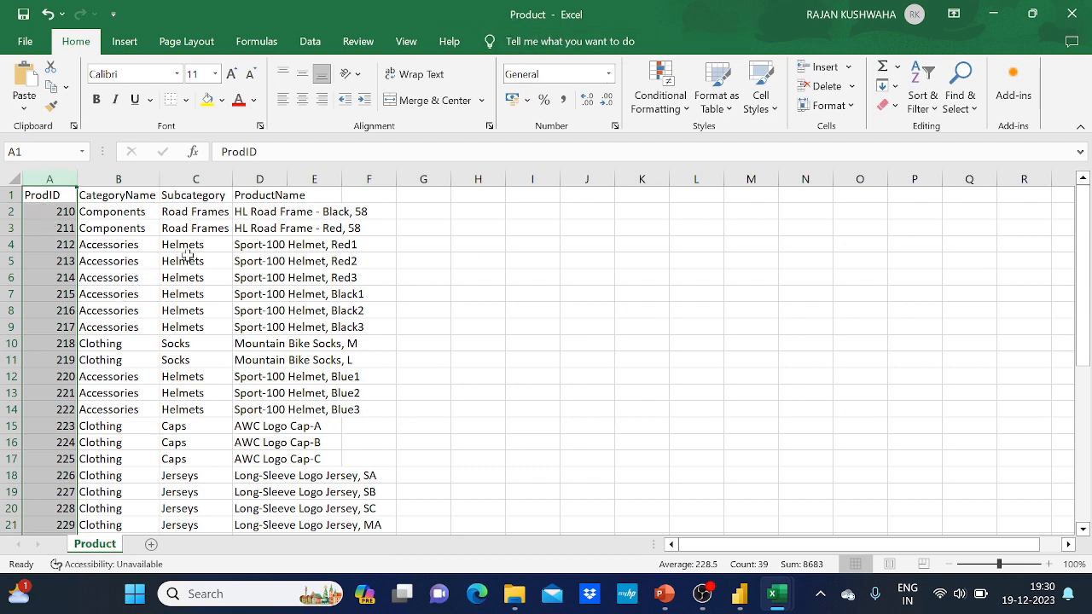
left_click(996, 13)
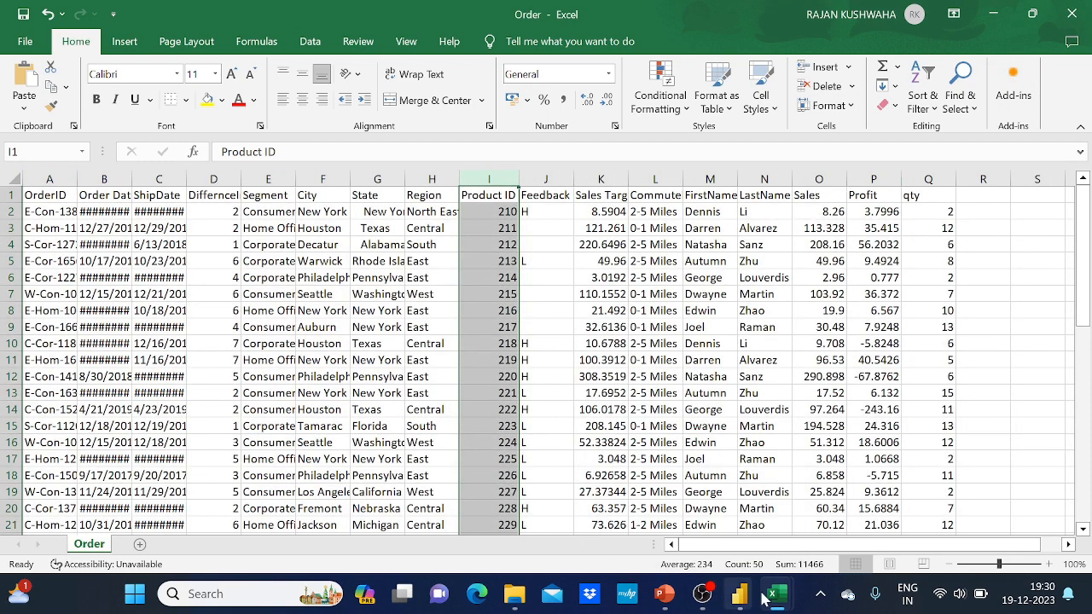
mouse_move(777, 594)
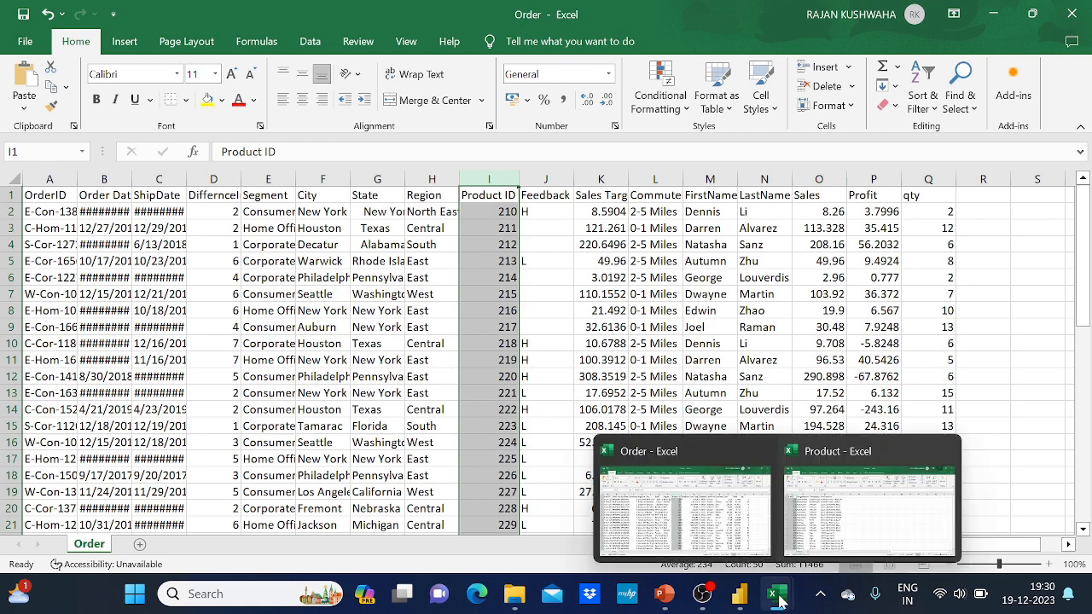
left_click(850, 474)
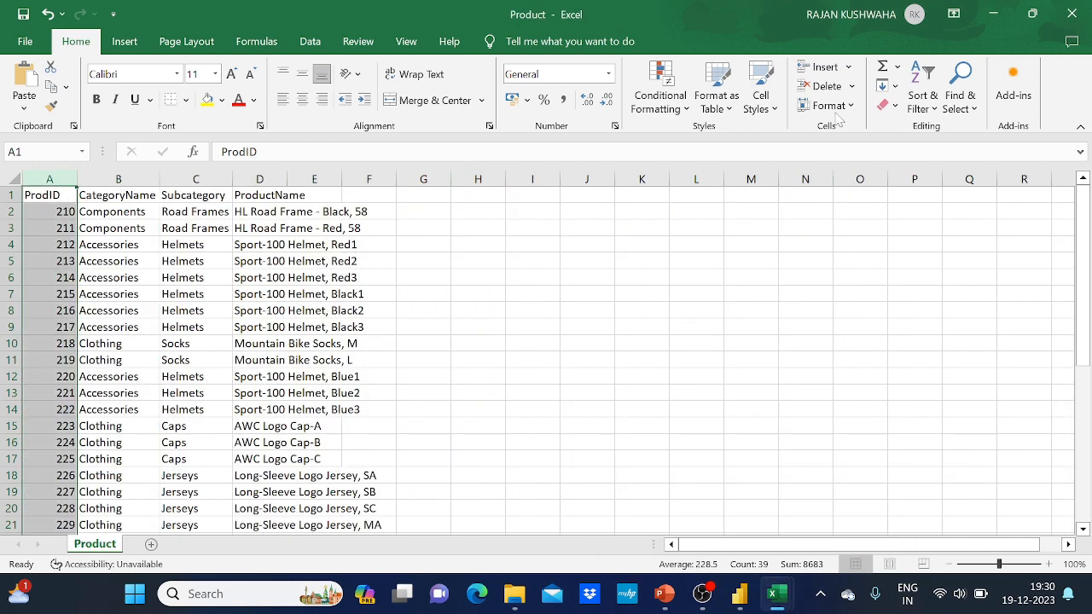
left_click(994, 14)
left_click(993, 14)
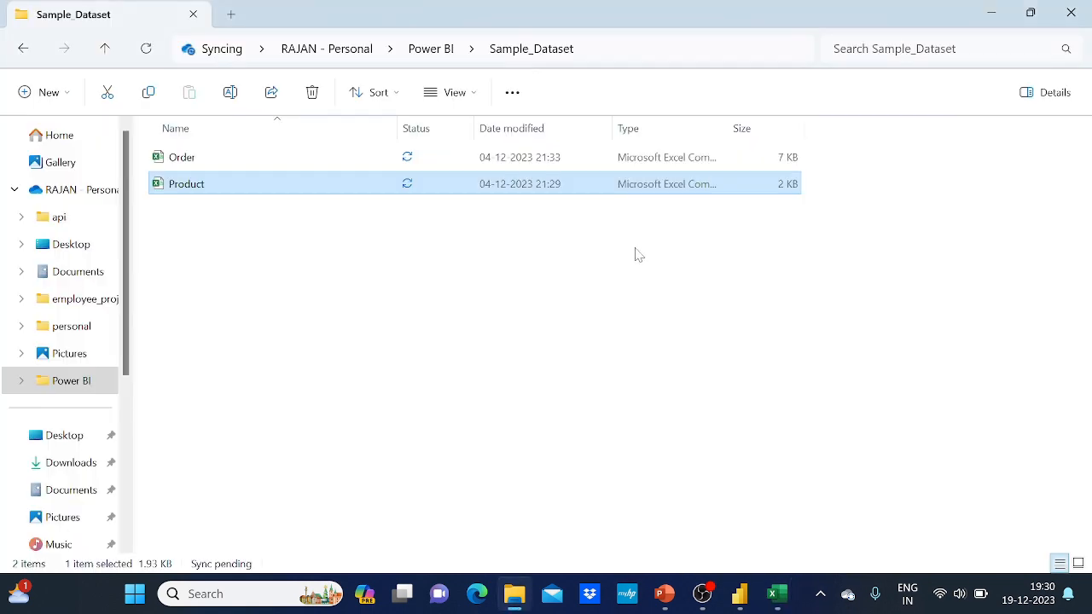
Step: Switch to Power Query Editor and import Order.csv from the Sample_Dataset folder as a new query
mouse_move(739, 594)
left_click(819, 512)
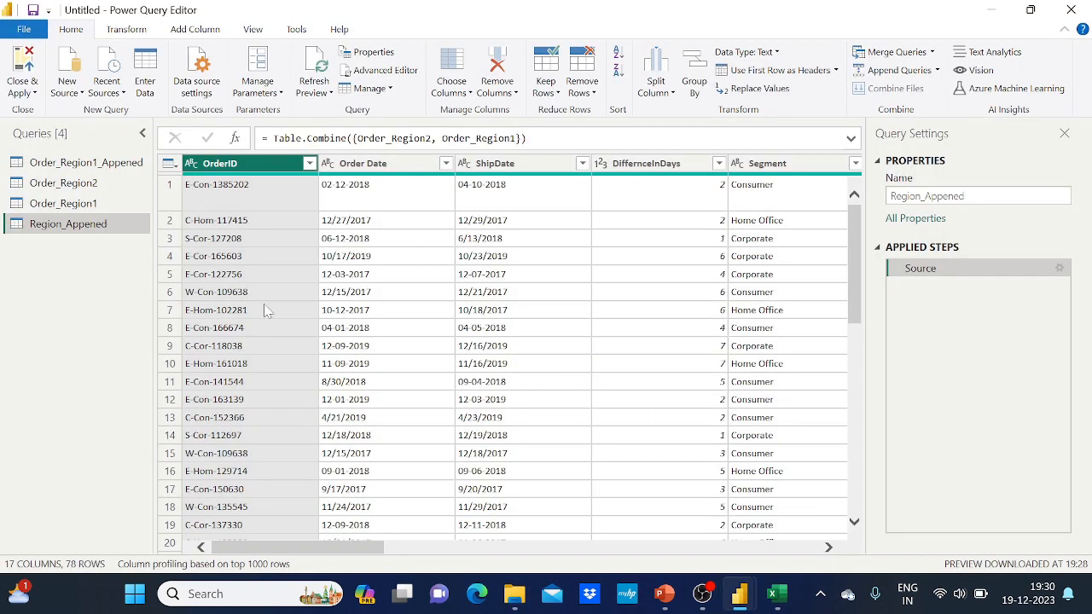
left_click(71, 94)
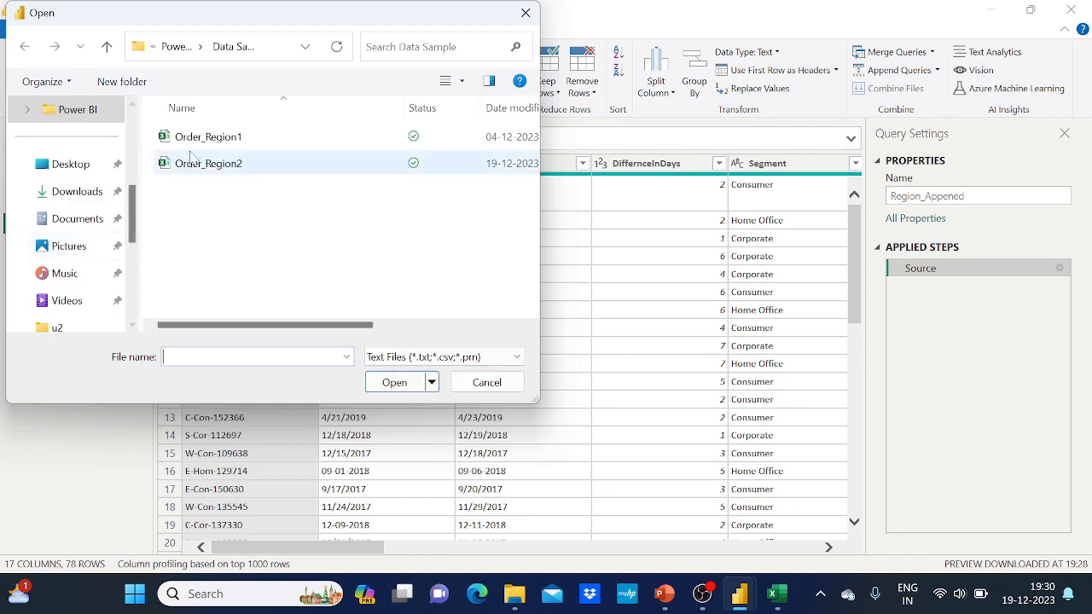
left_click(106, 46)
double_click(203, 166)
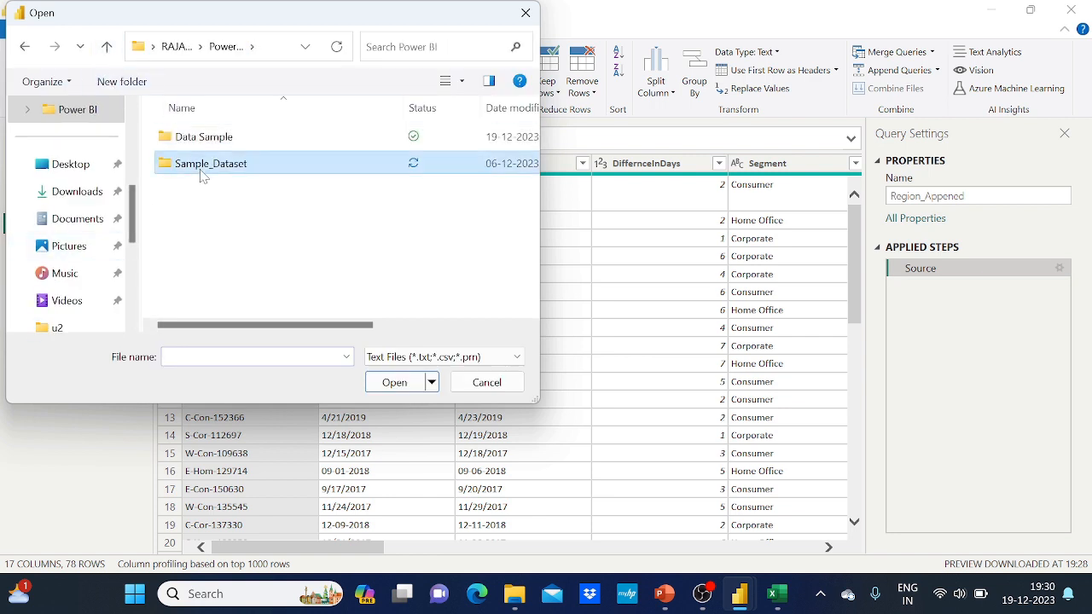
left_click(204, 141)
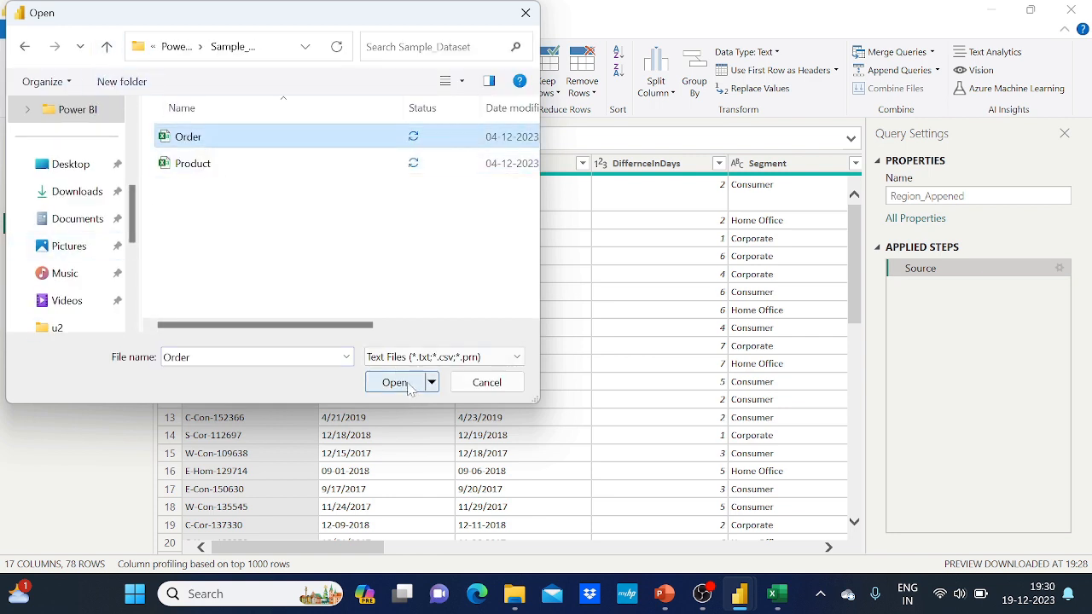
left_click(395, 382)
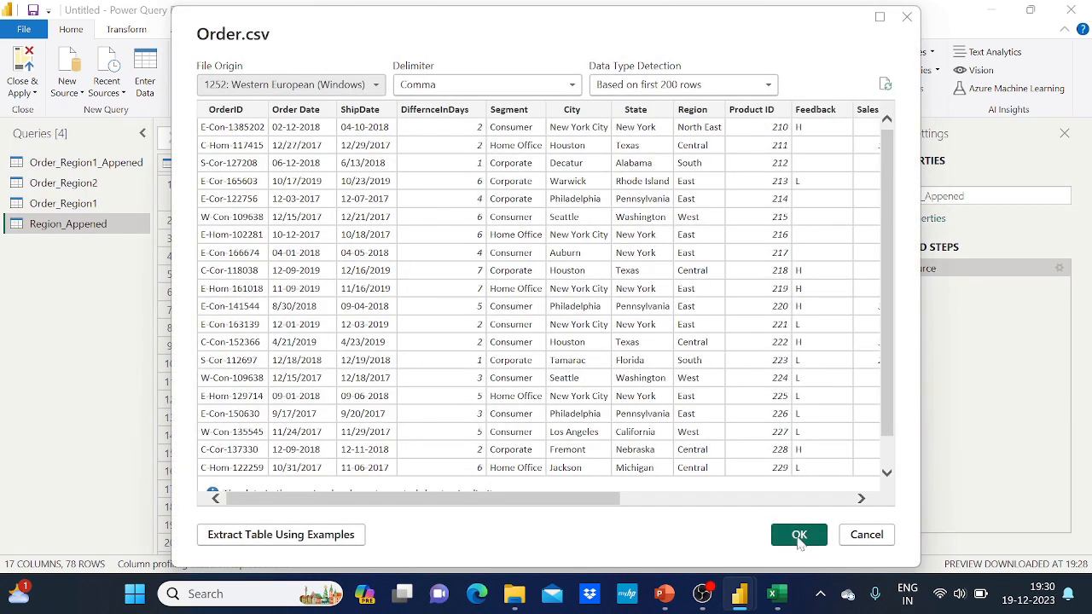
left_click(798, 536)
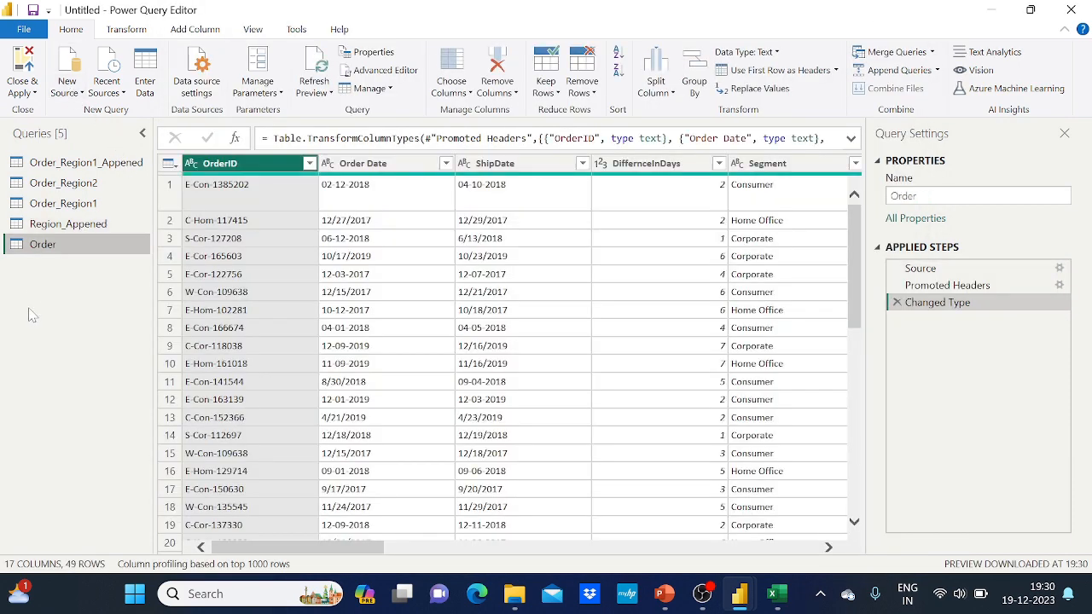
Step: Import Product.csv from the Sample_Dataset folder as another new query
left_click(74, 101)
left_click(102, 248)
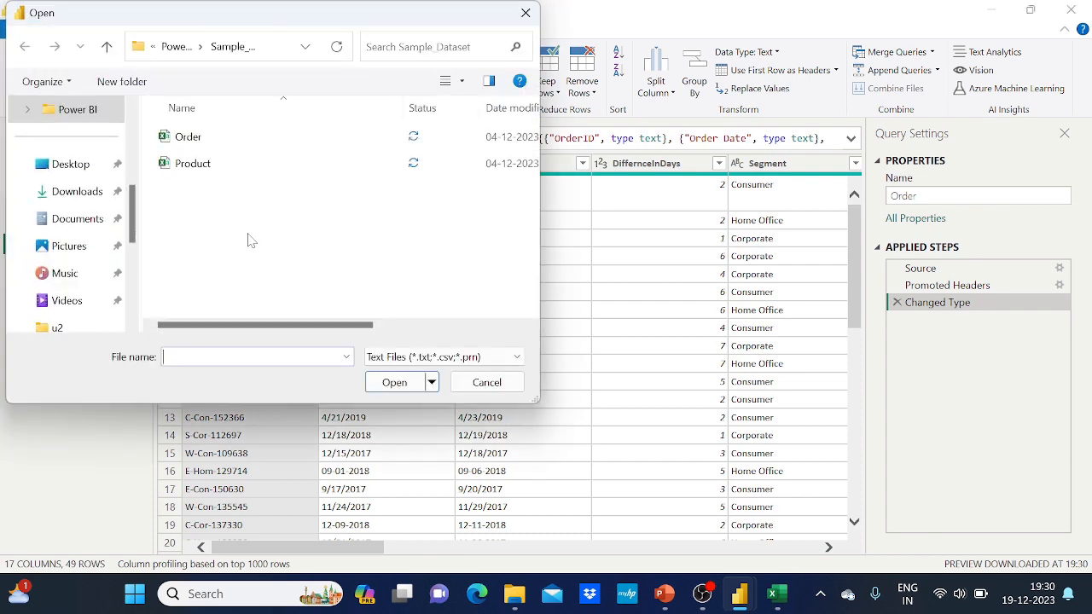
left_click(239, 163)
left_click(394, 383)
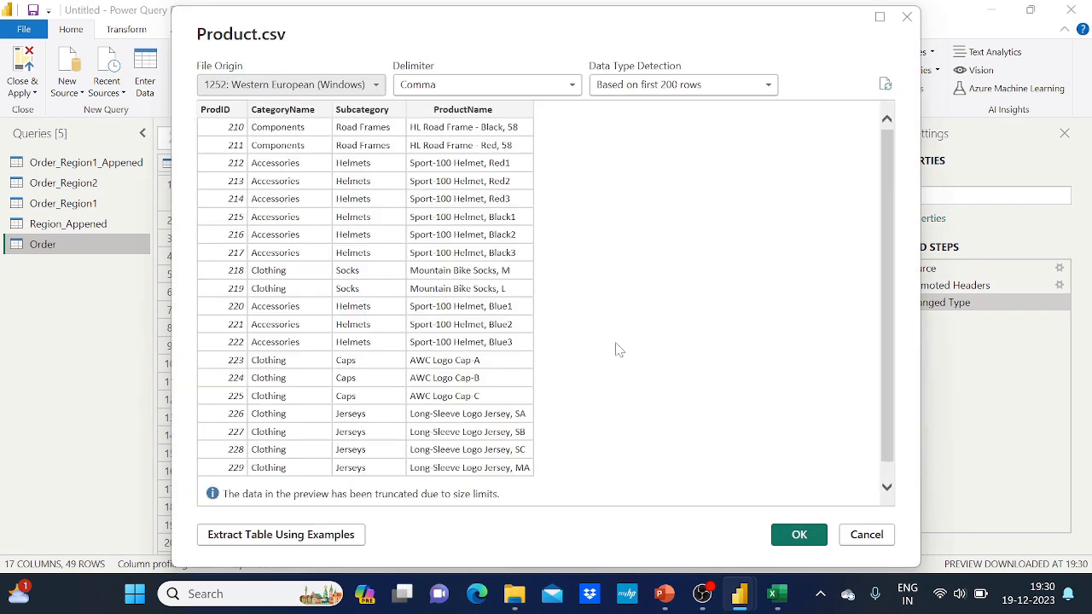
left_click(799, 534)
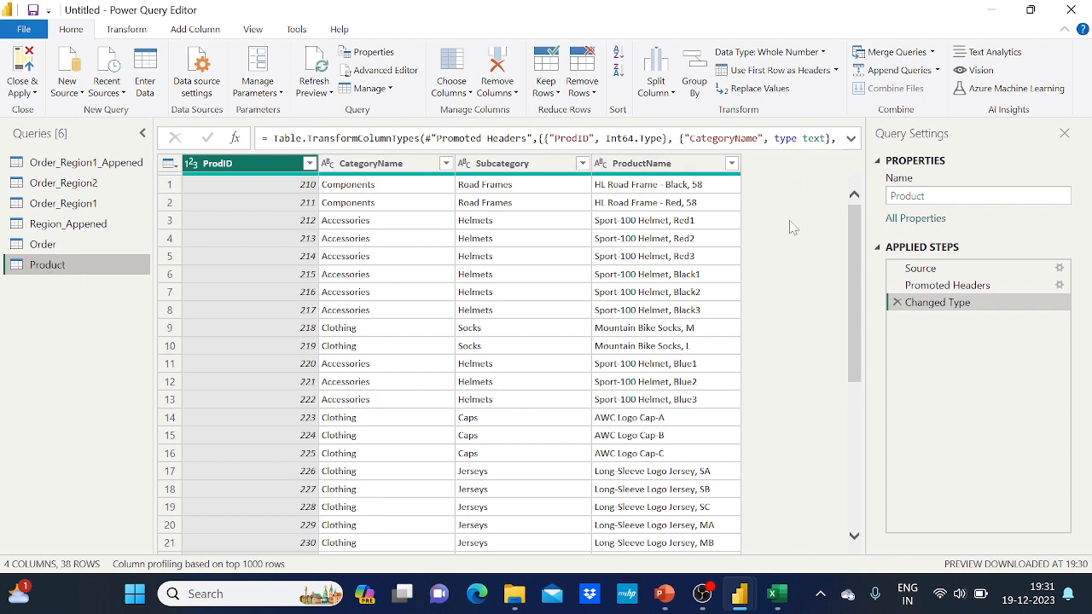
Step: Examine the Sales column of the Order query
left_click(46, 247)
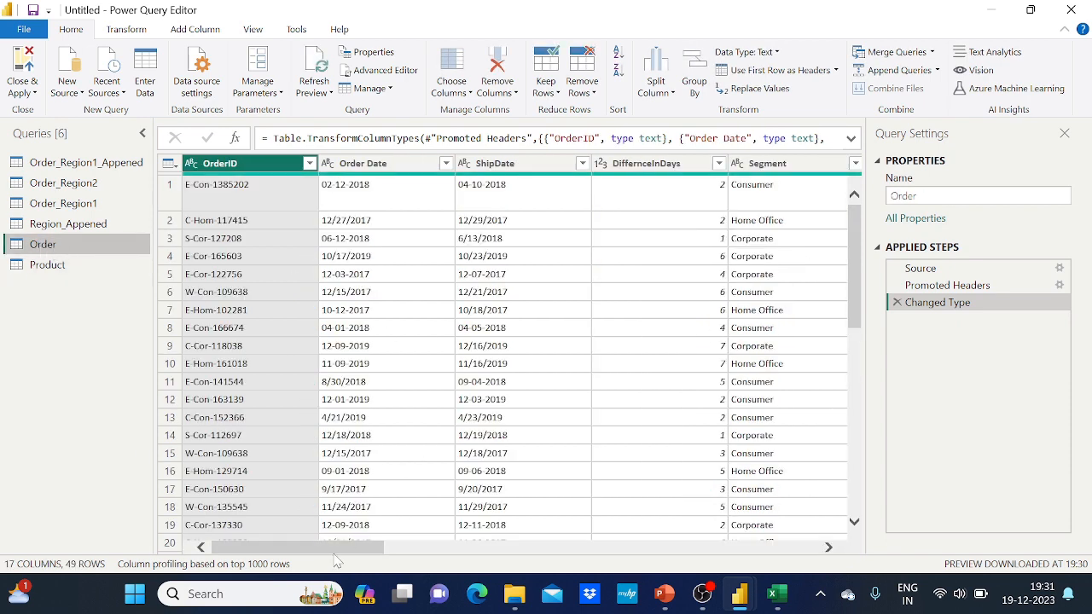
left_click_drag(325, 547, 729, 560)
left_click(611, 170)
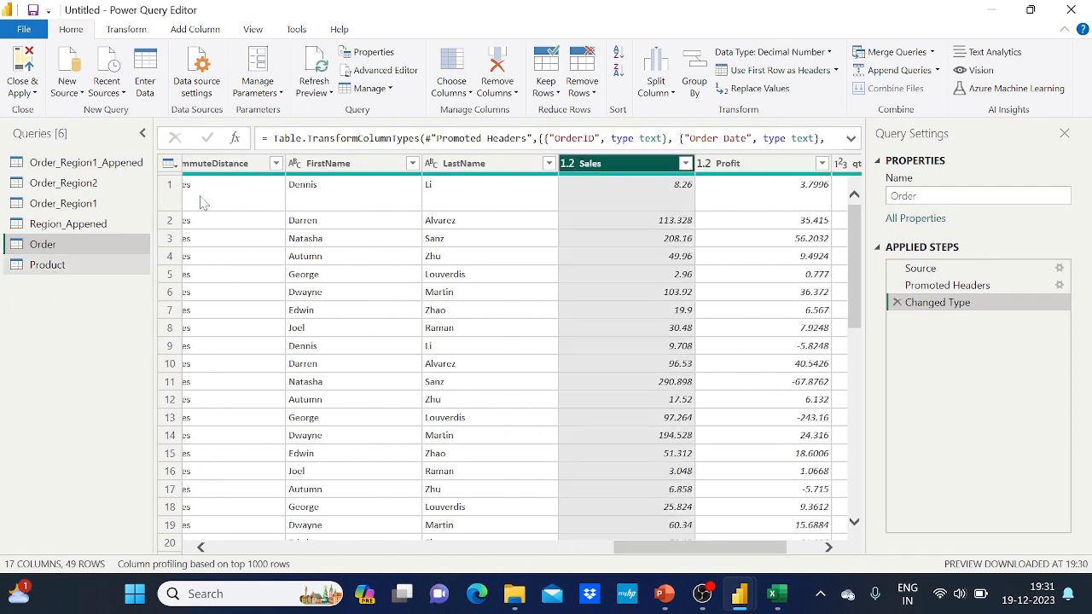
Step: Merge the Order query into the Product query with a Left Outer join, matching ProdID to Product ID
left_click(43, 267)
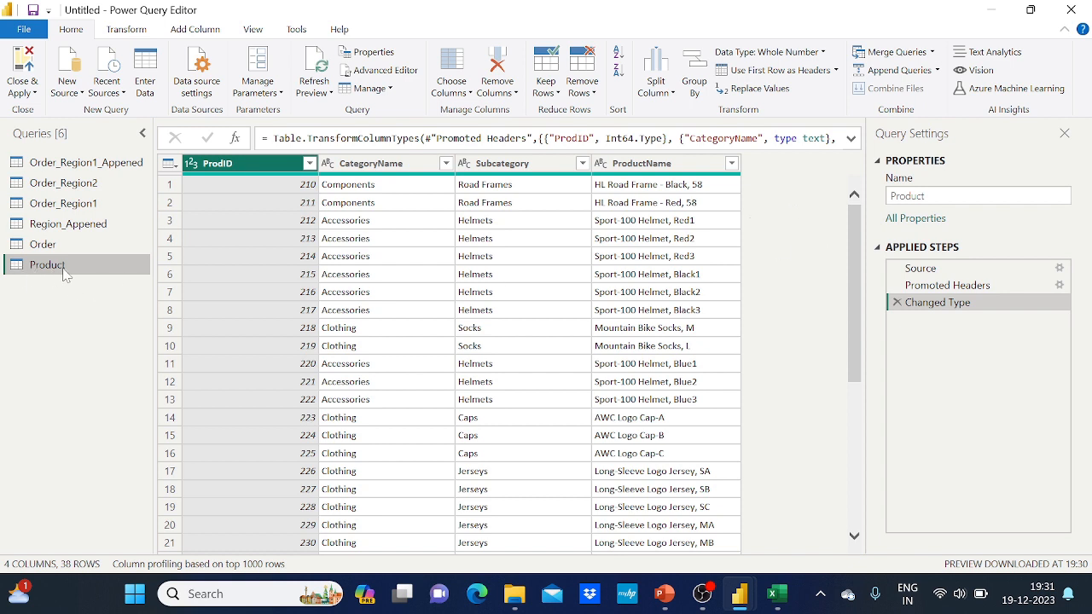
left_click(932, 52)
left_click(898, 73)
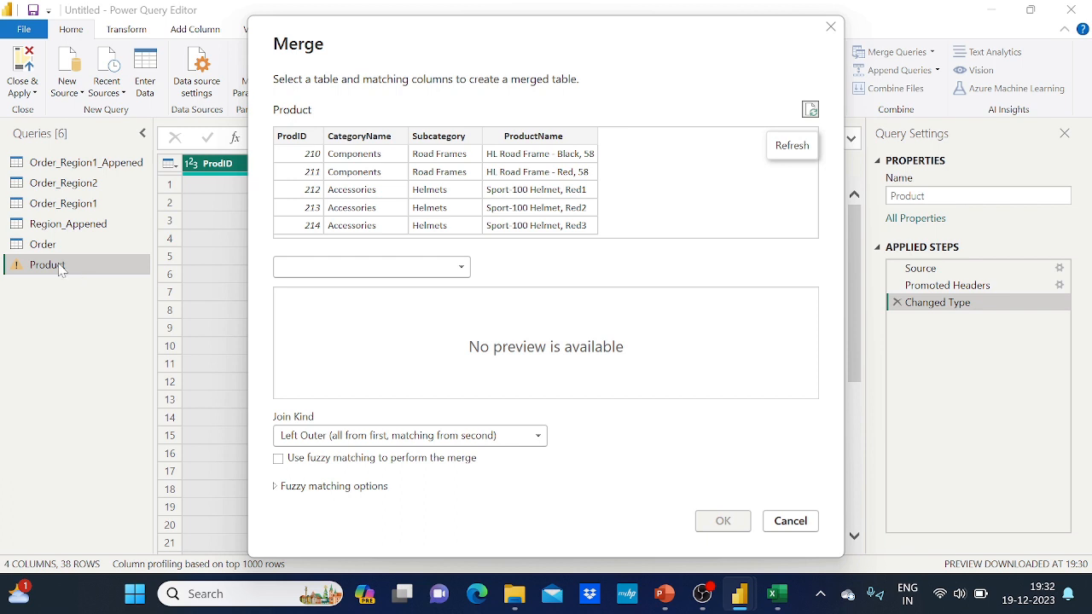
left_click(446, 271)
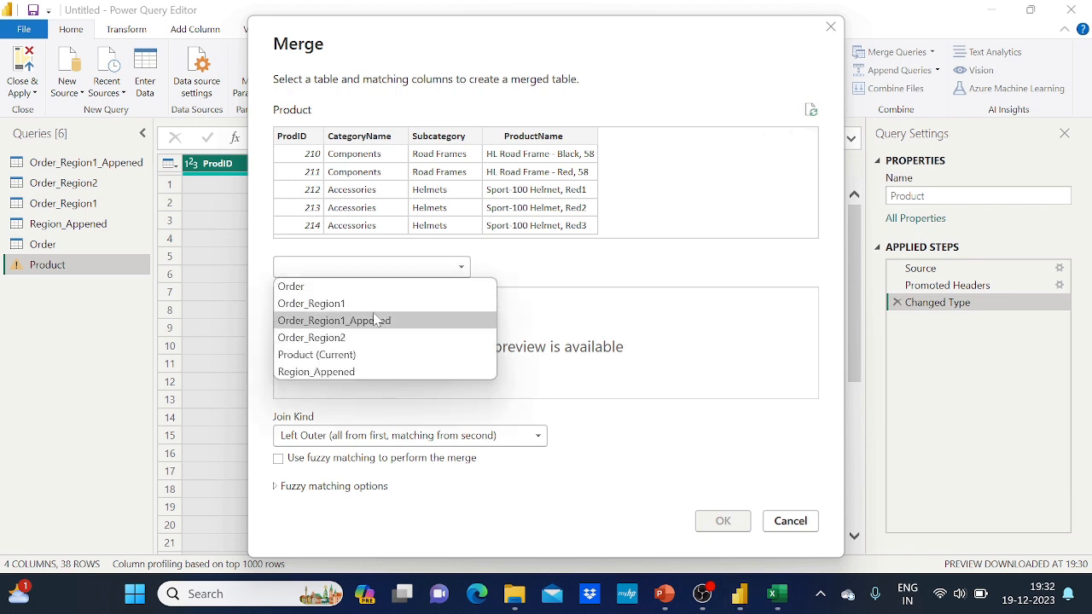
left_click(375, 290)
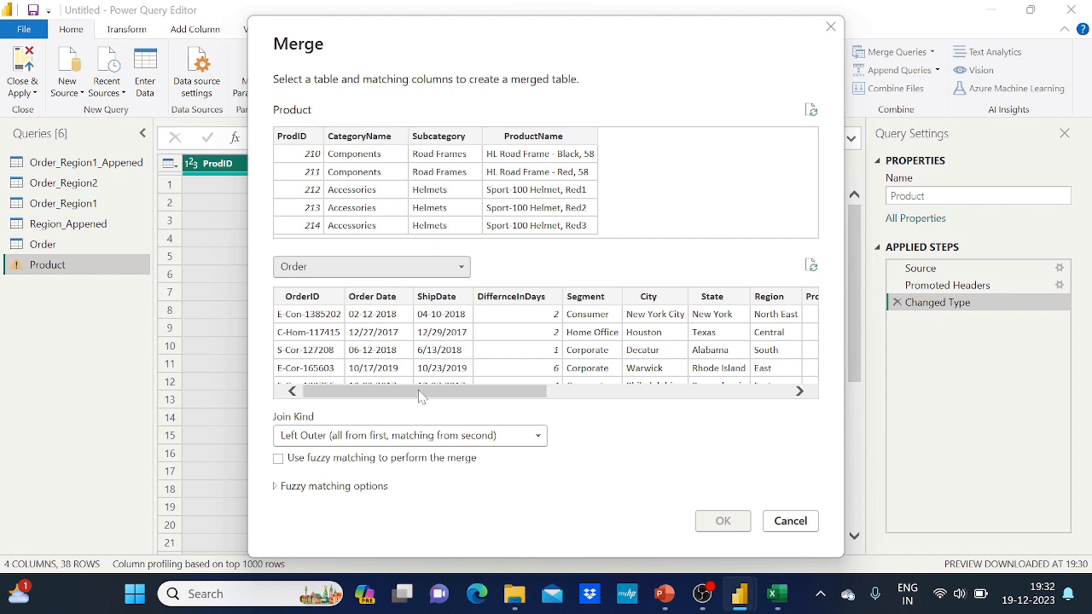
left_click(292, 138)
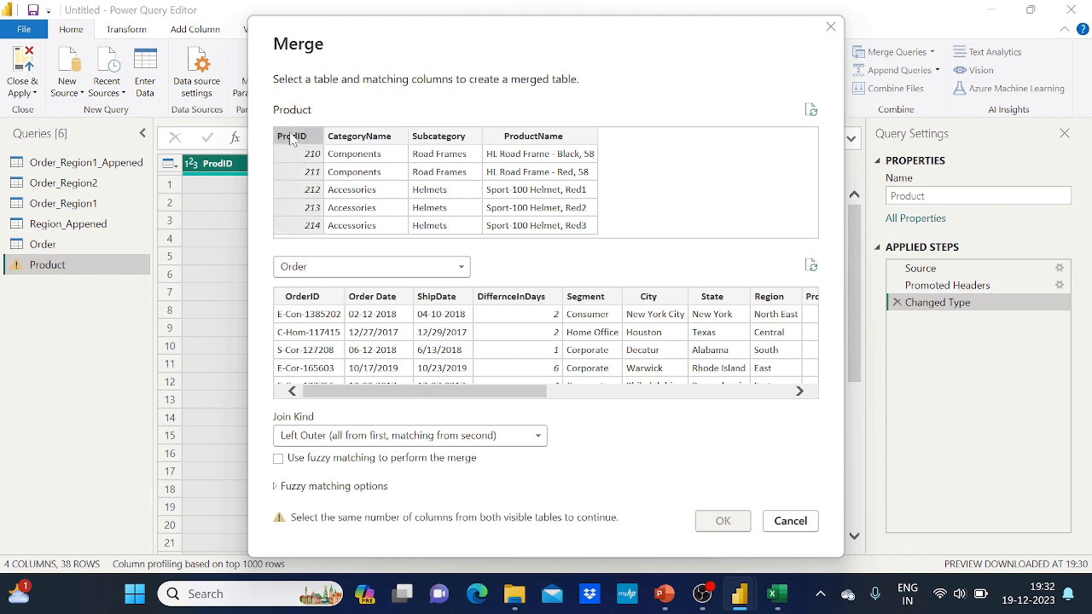
left_click_drag(423, 395, 542, 363)
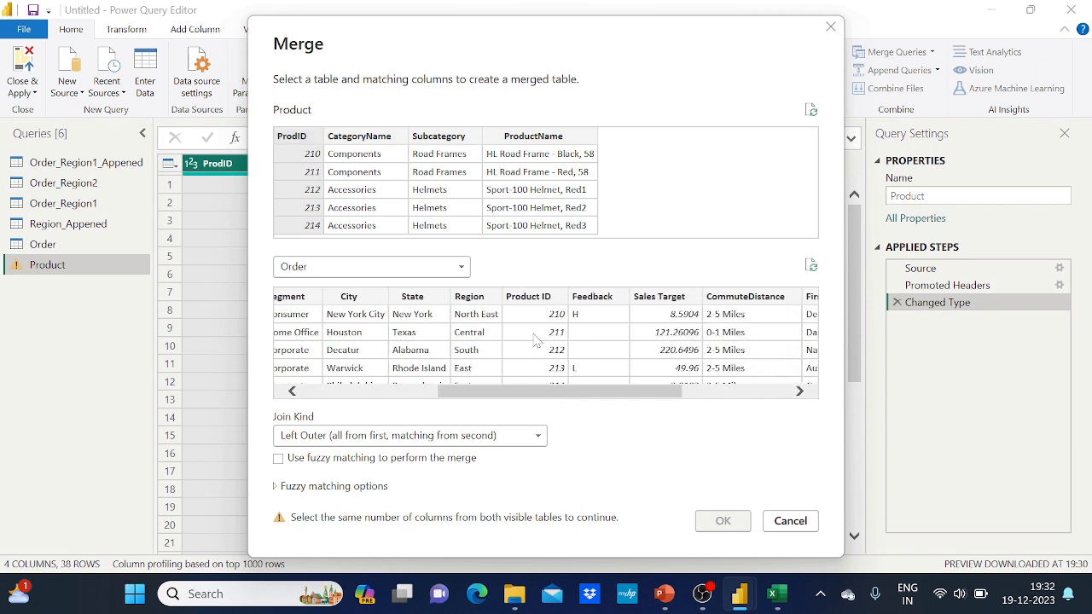
left_click(536, 298)
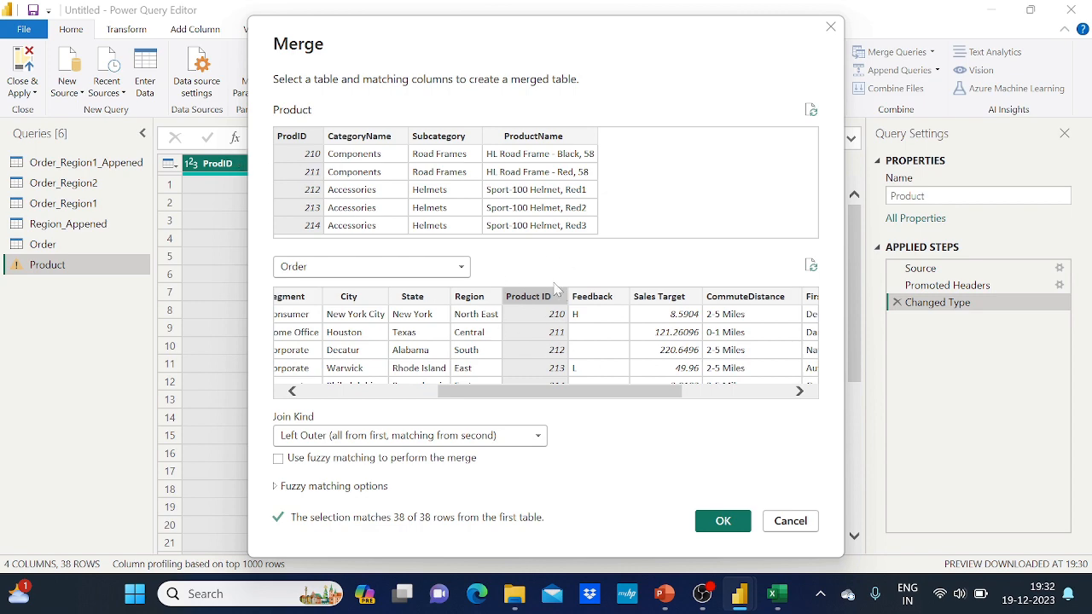
left_click(722, 523)
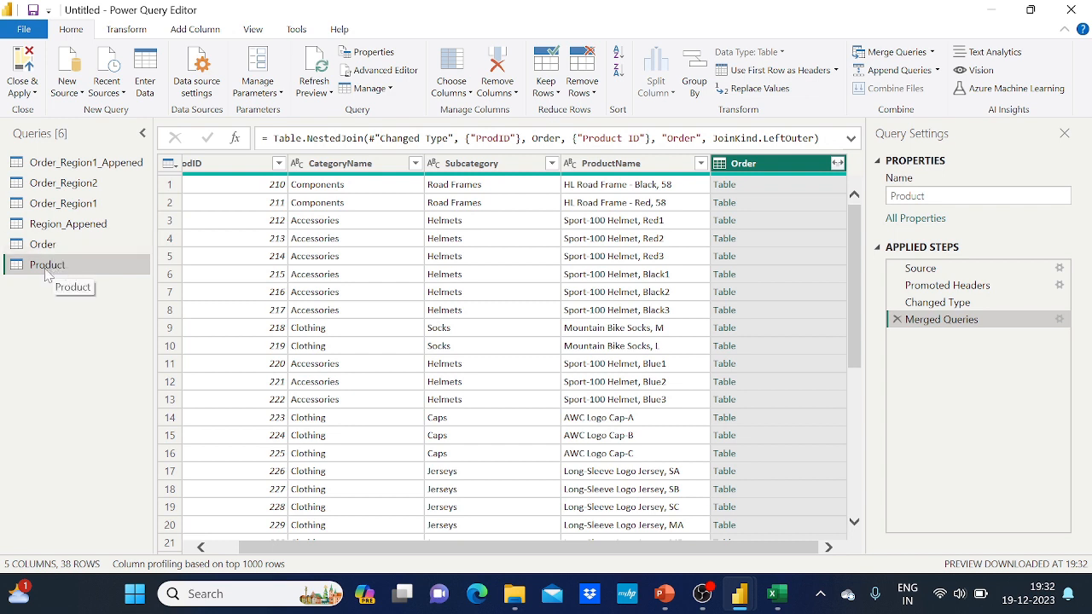
Step: Expand the merged Order column to only its Sales field, keeping the original column name as prefix
left_click(838, 163)
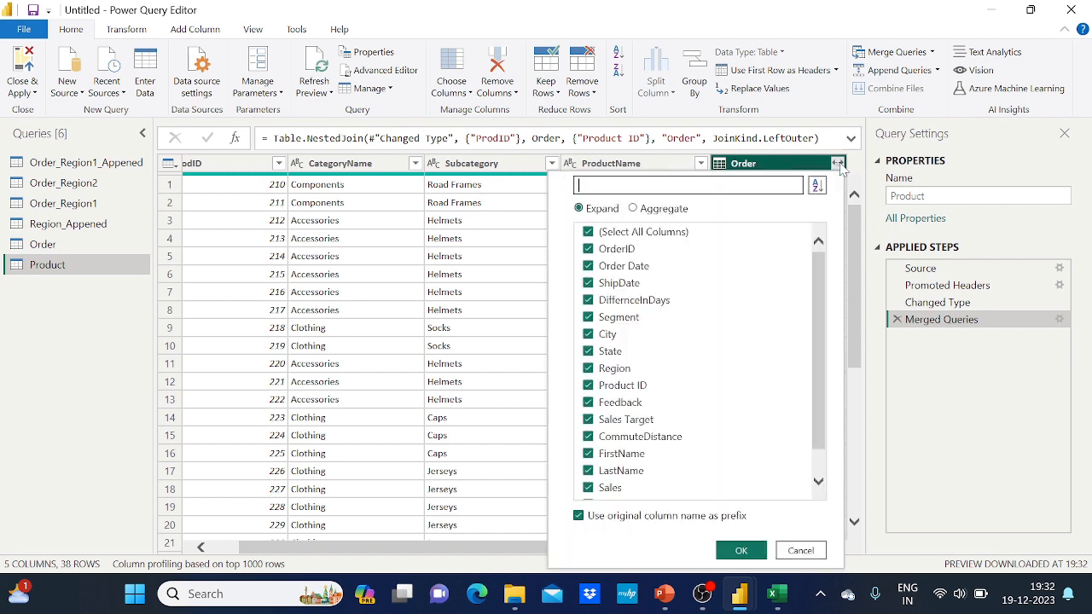
left_click(614, 232)
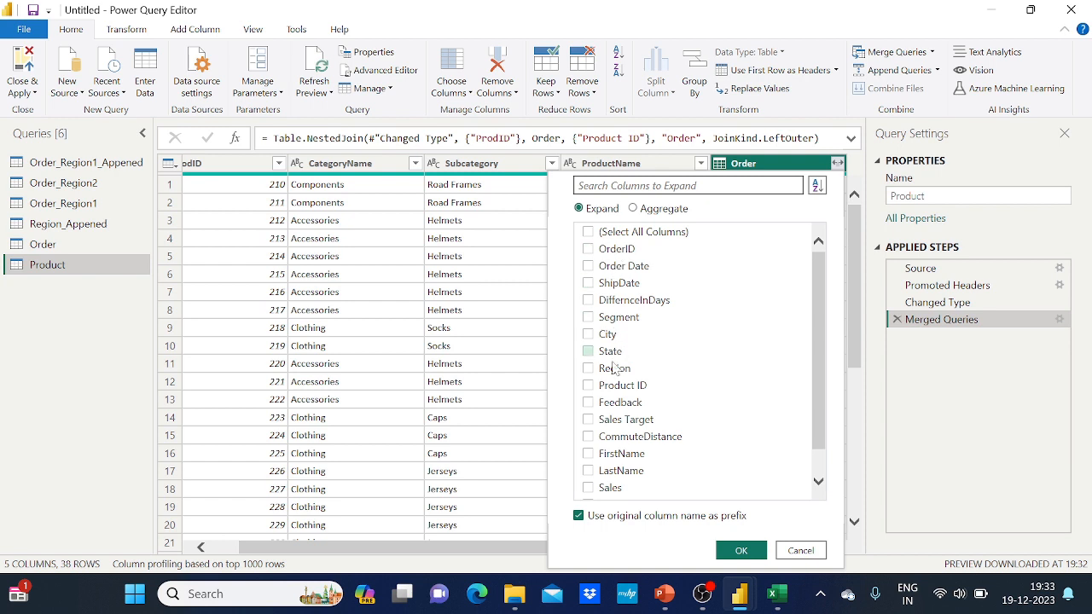
left_click(594, 489)
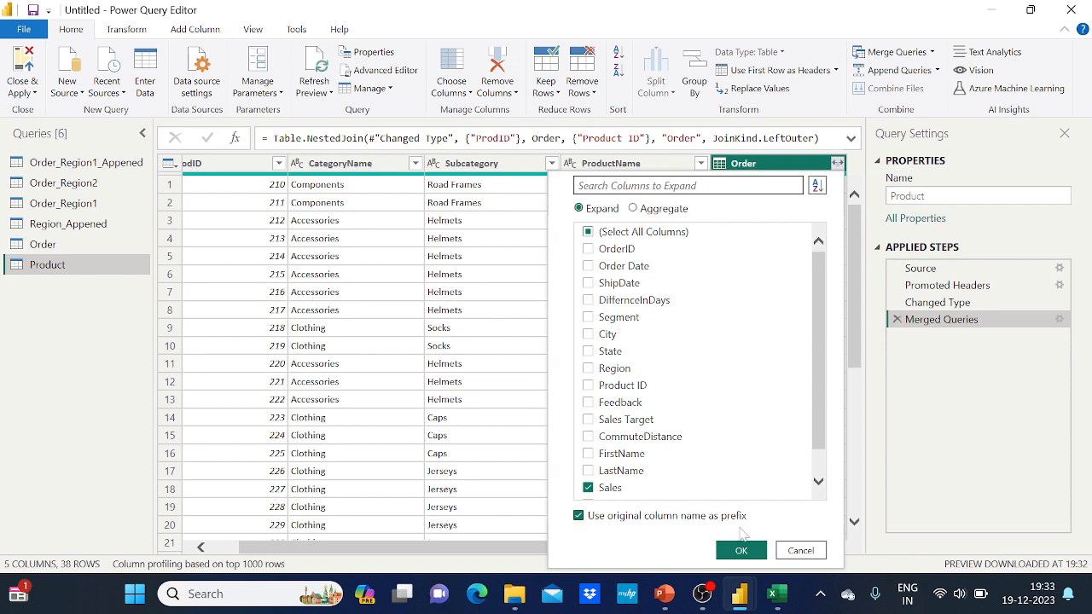
left_click(741, 550)
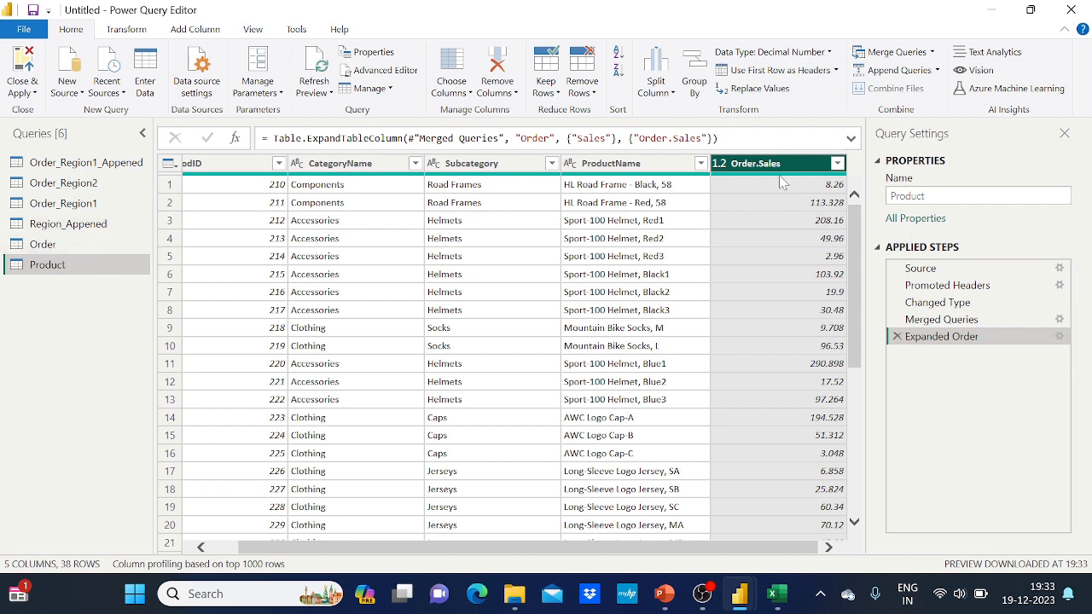
scroll(780, 246, "down", 3)
scroll(780, 246, "up", 3)
Step: Rename the expanded Order.Sales column as Sales
double_click(776, 165)
left_click(760, 164)
key("BackSpace")
key("BackSpace")
key("BackSpace")
key("BackSpace")
key("BackSpace")
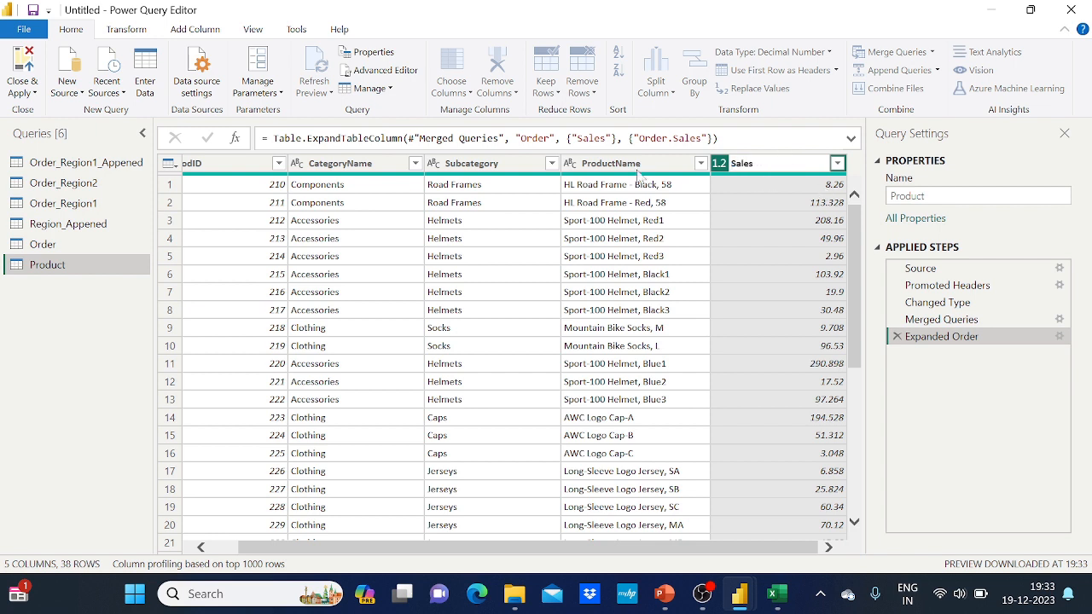
key("Return")
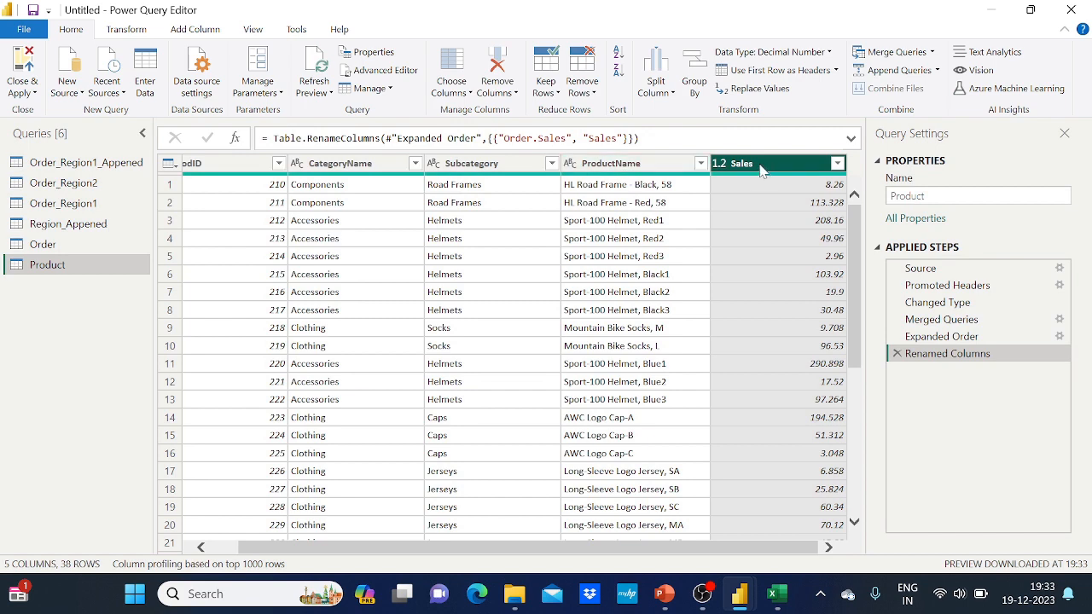
scroll(764, 267, "down", 3)
scroll(765, 265, "up", 3)
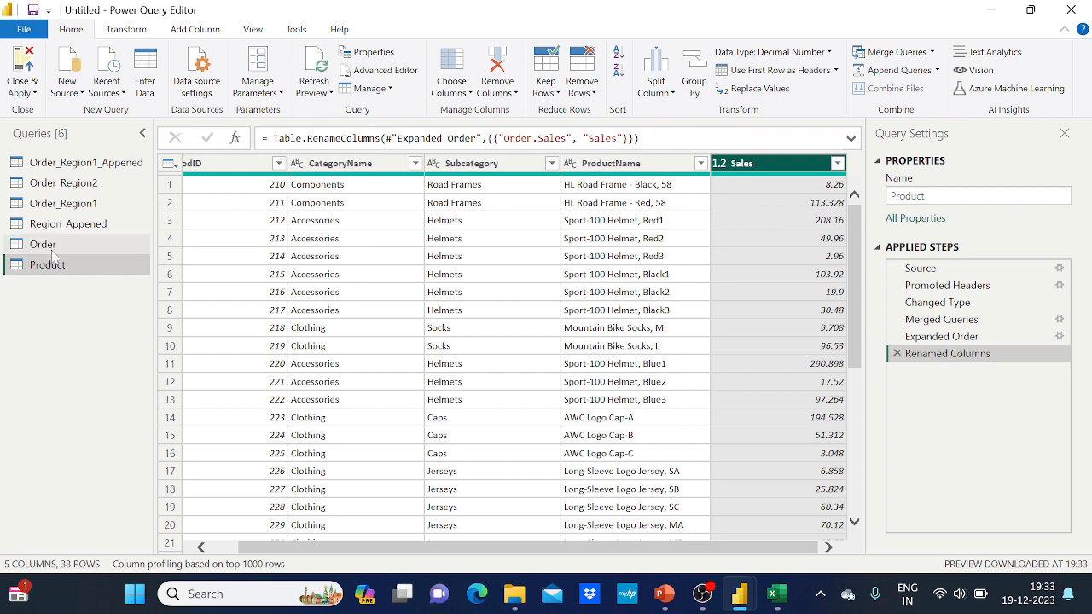
Step: Rename the merged Product query as Product_Merge
double_click(76, 267)
left_click(75, 266)
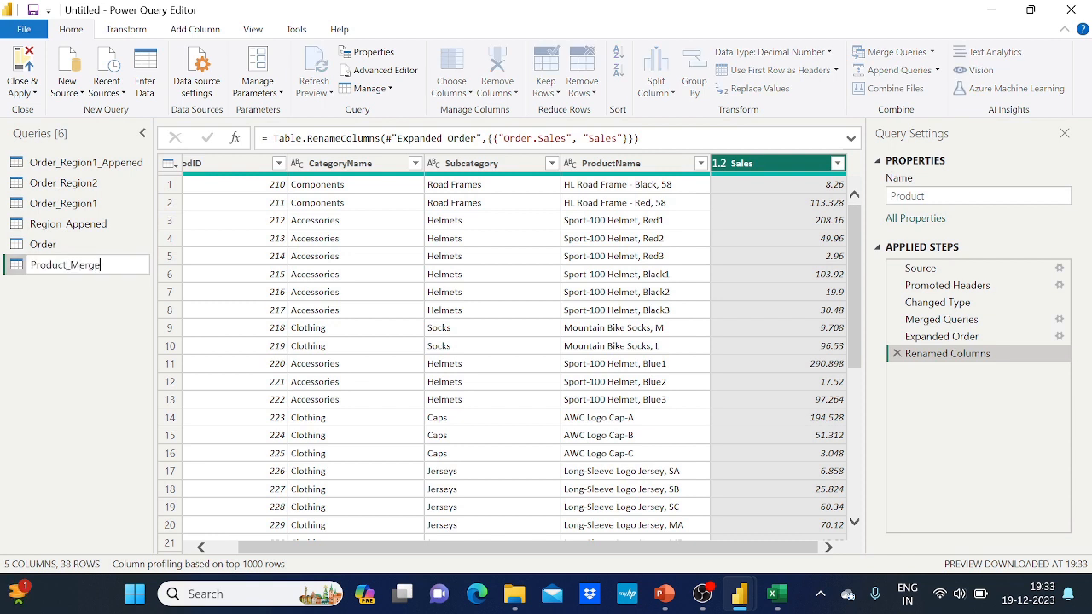
key("Return")
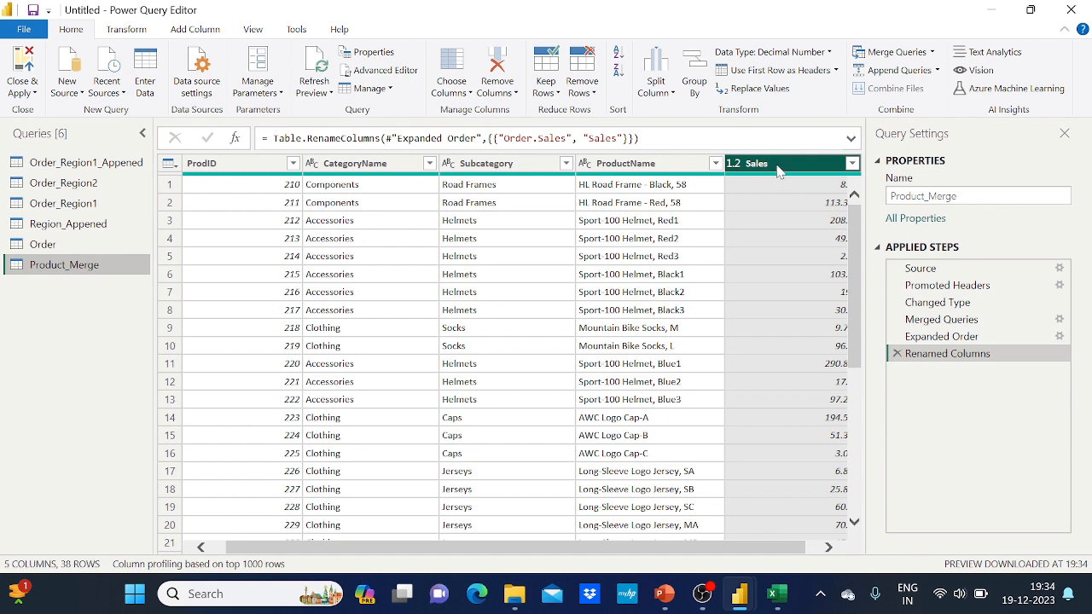
Step: Import Product.csv from the Sample_Dataset folder again as a fresh query
left_click(66, 86)
left_click(115, 247)
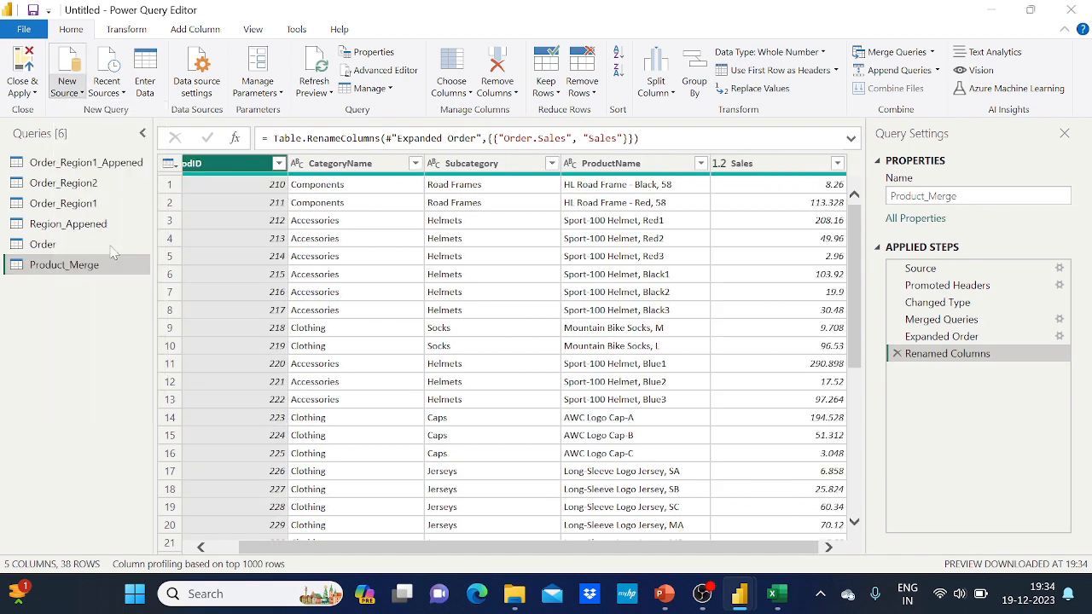
left_click(205, 171)
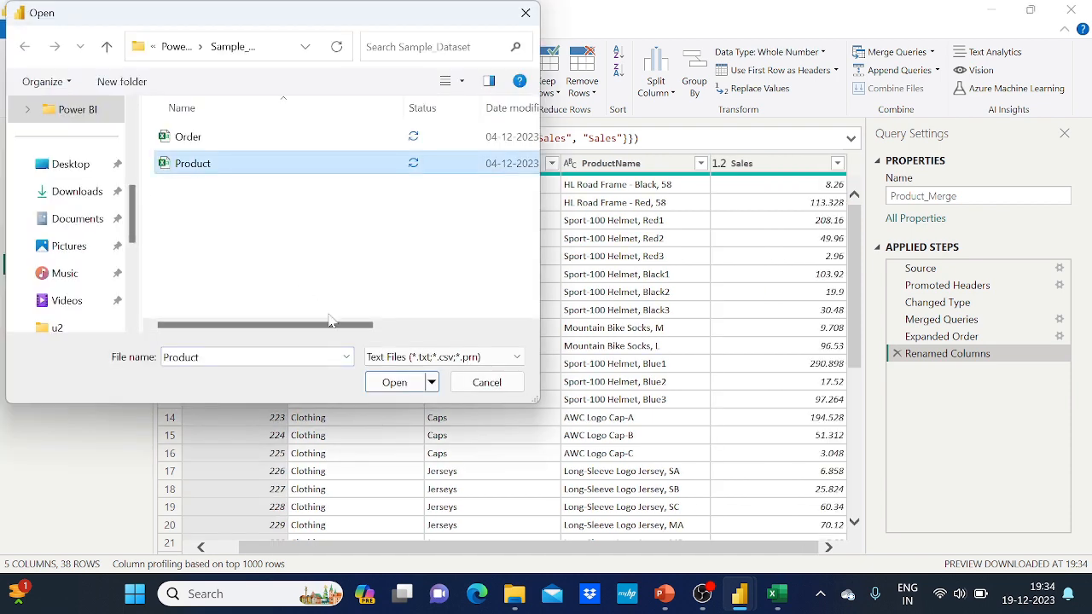
left_click(396, 382)
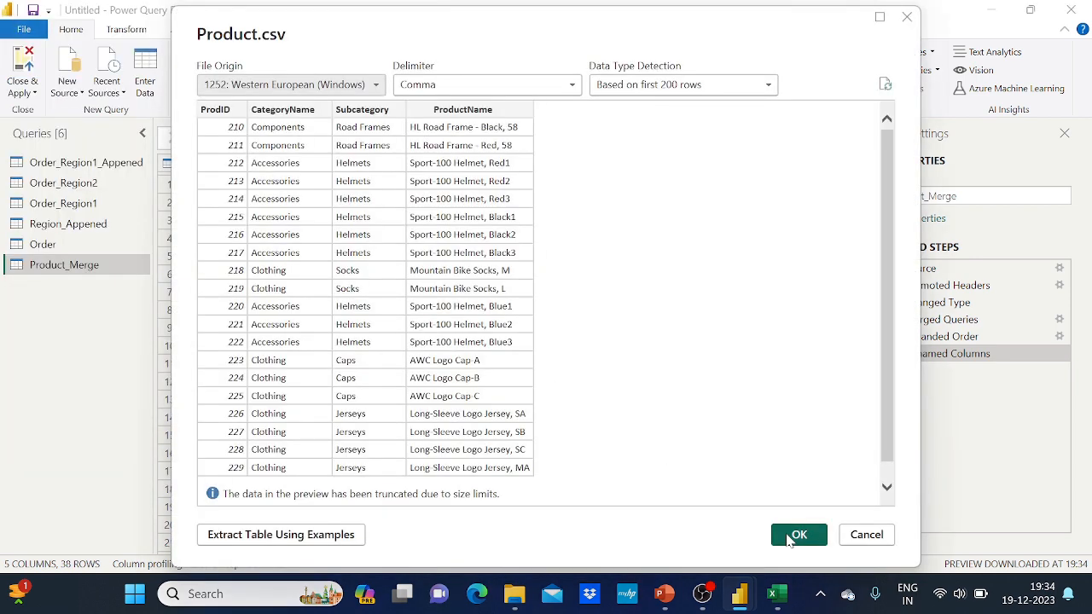
left_click(796, 535)
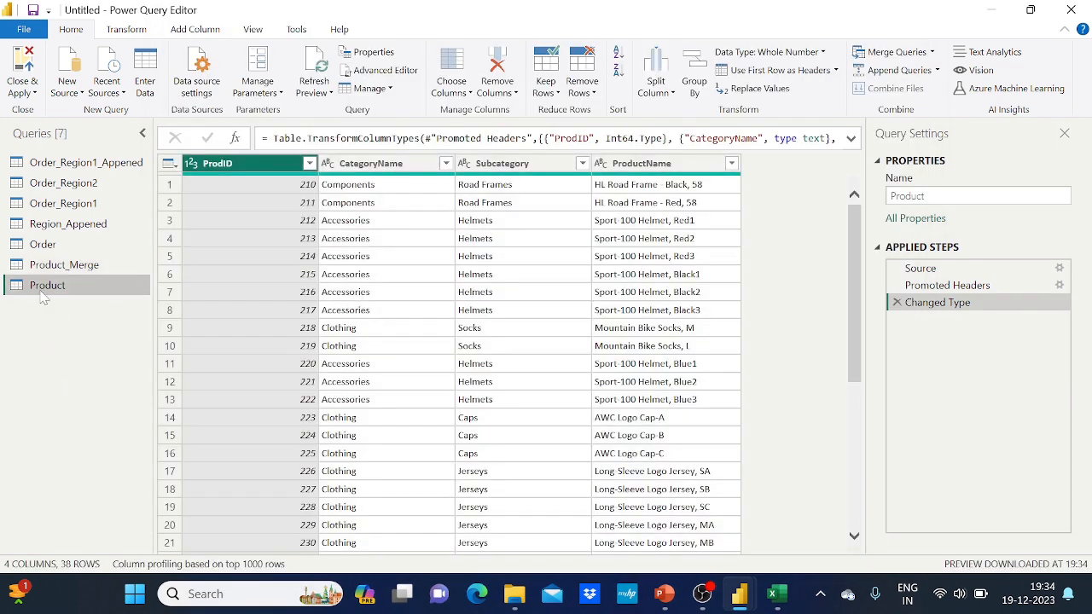
Step: Merge the Order and Product queries as a new query with a Left Outer join, matching Product ID to ProdID
left_click(60, 247)
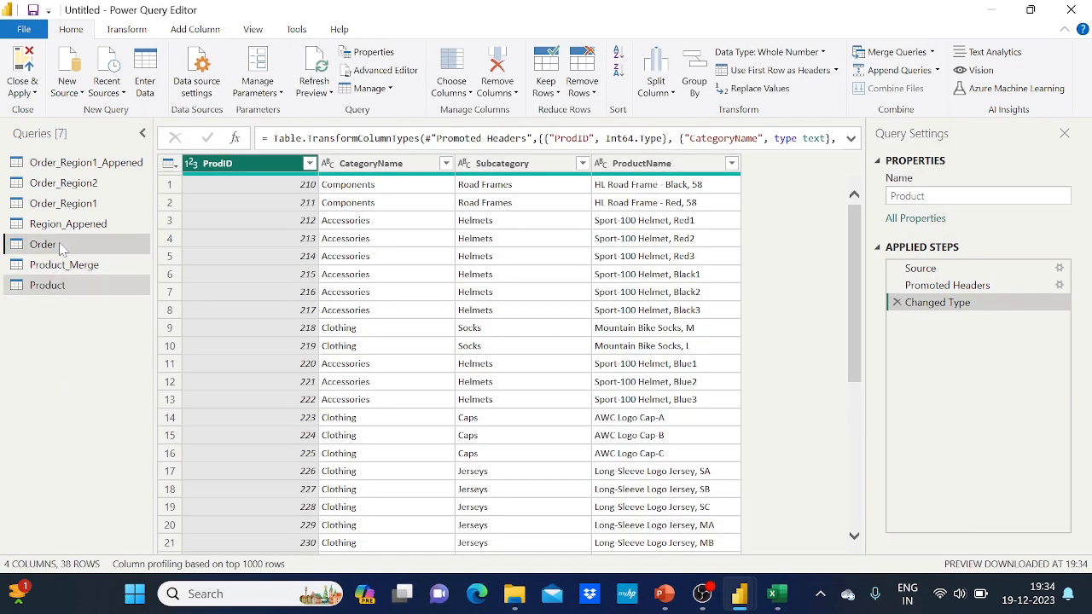
left_click(47, 286)
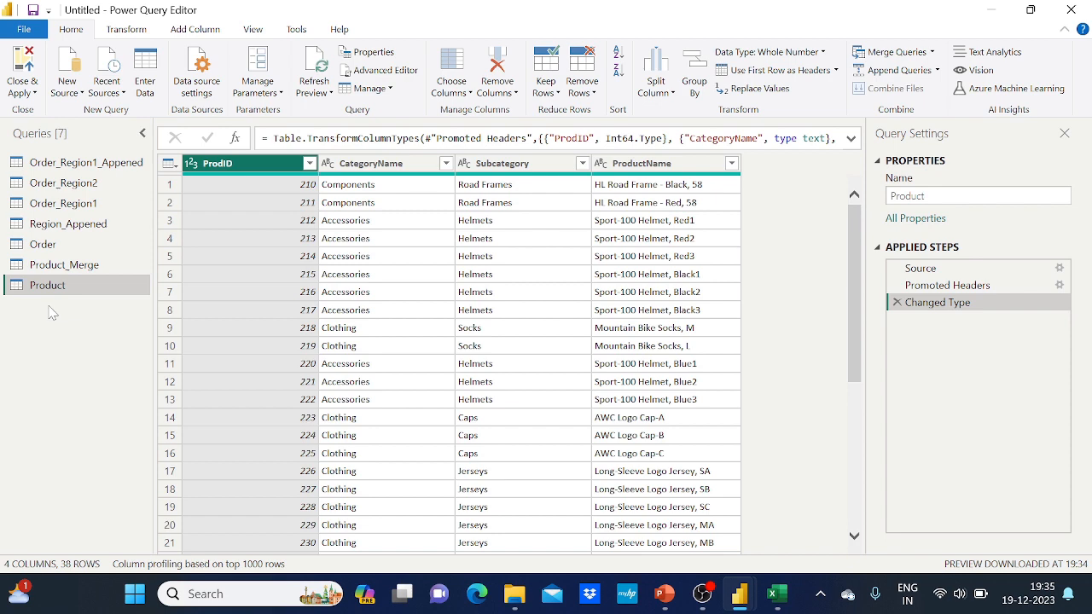
left_click(56, 244)
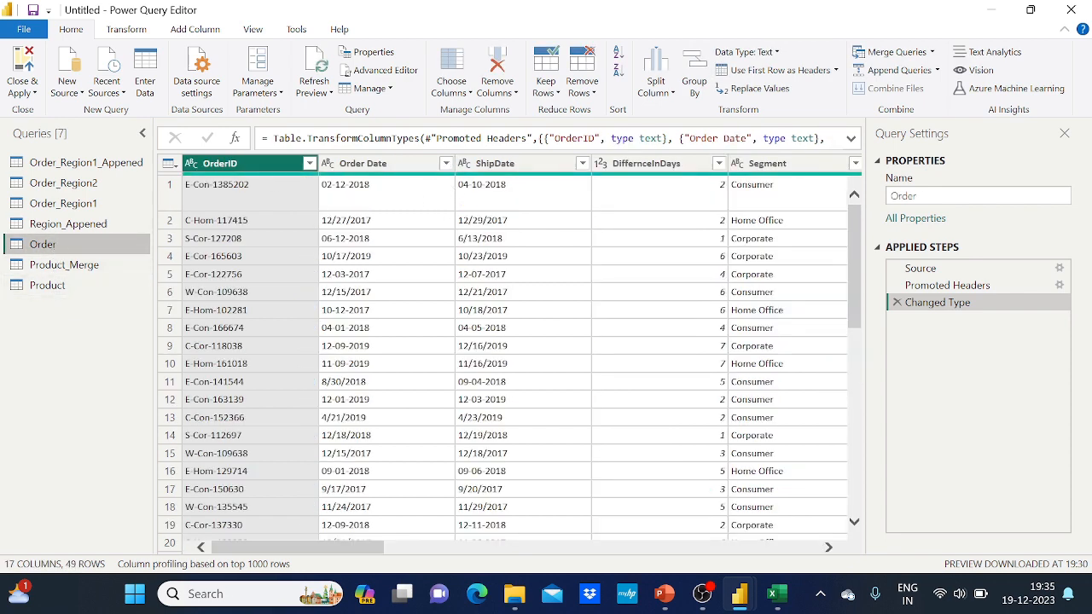
left_click(58, 287)
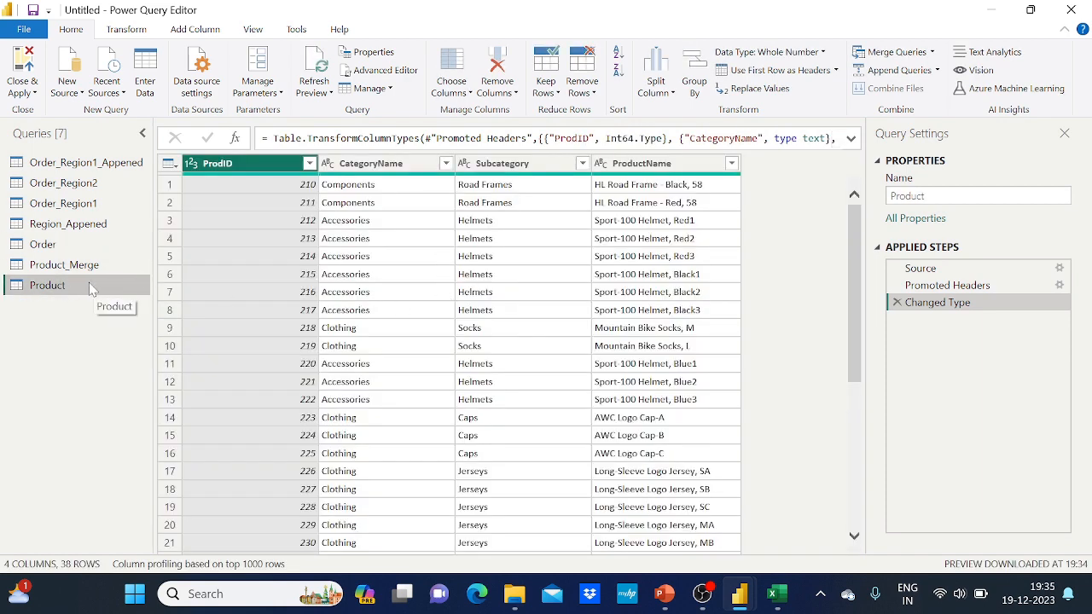
left_click(64, 246)
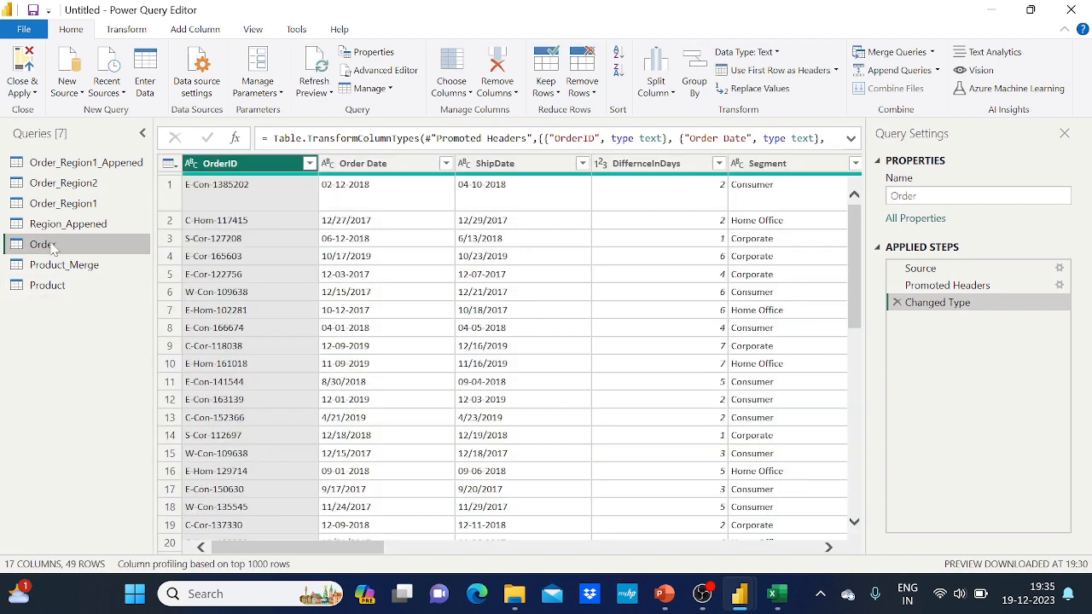
left_click(931, 53)
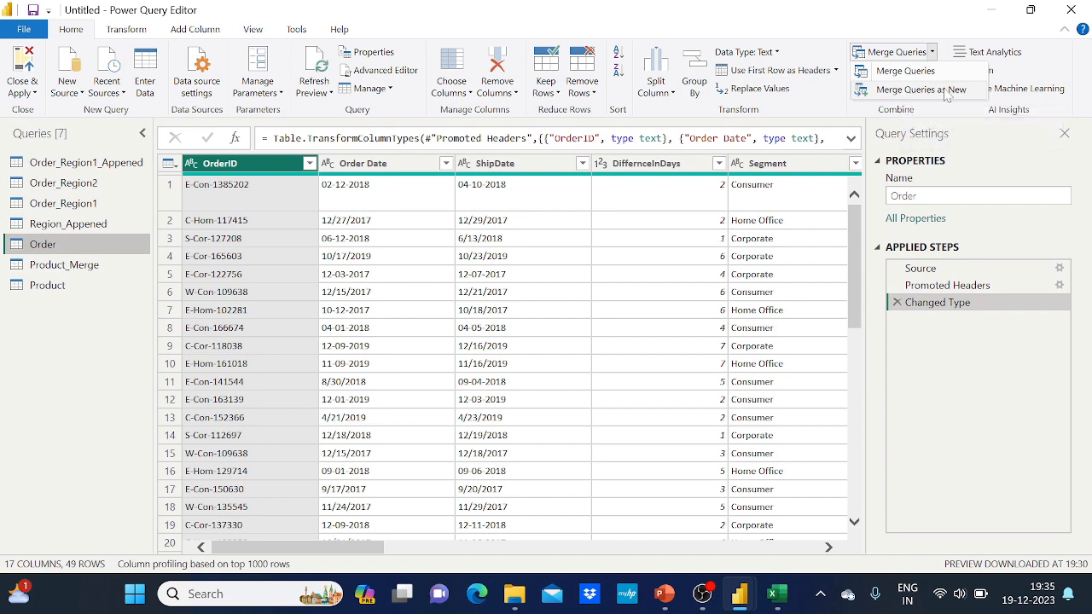
left_click(929, 93)
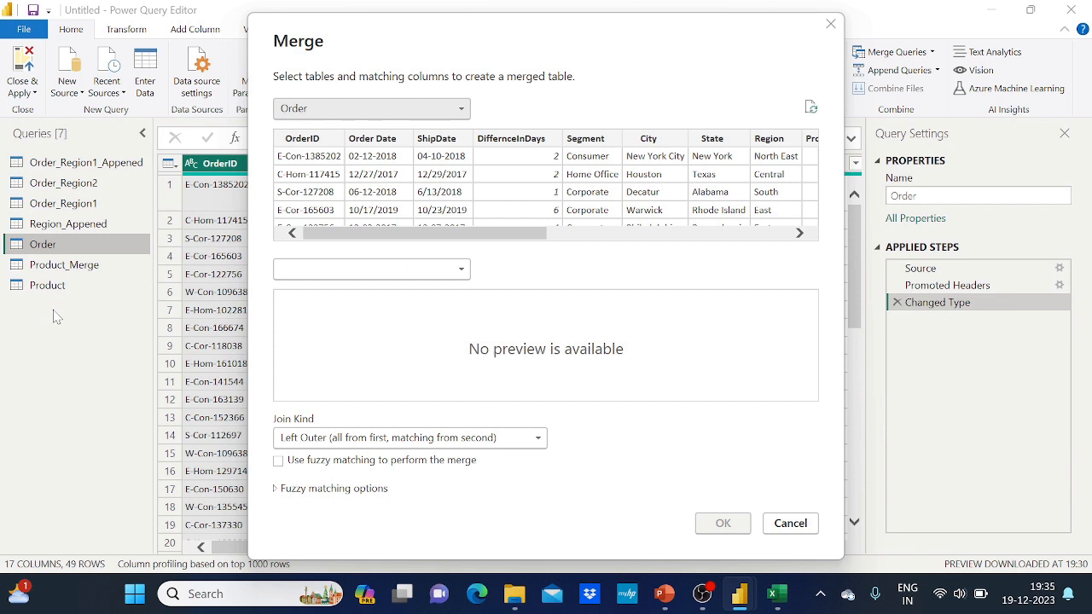
left_click(460, 271)
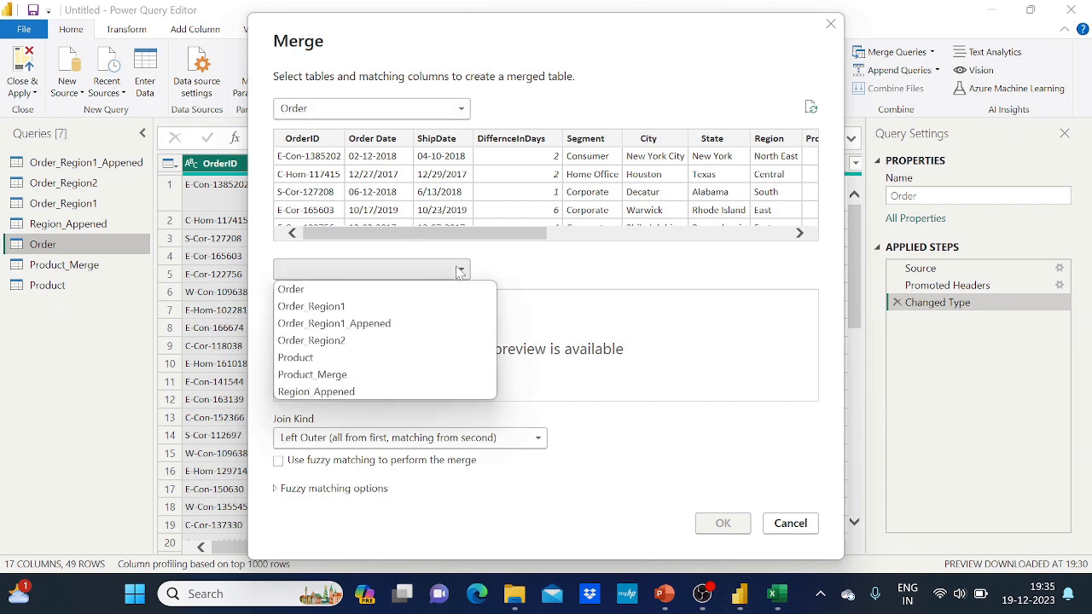
left_click(370, 359)
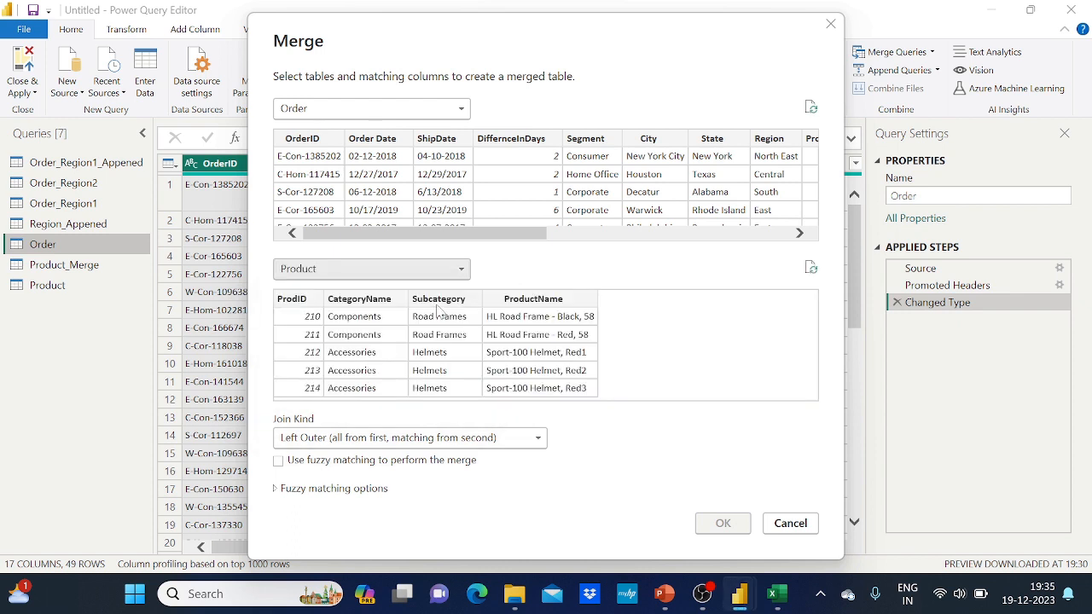
left_click_drag(431, 241, 568, 243)
left_click(545, 139)
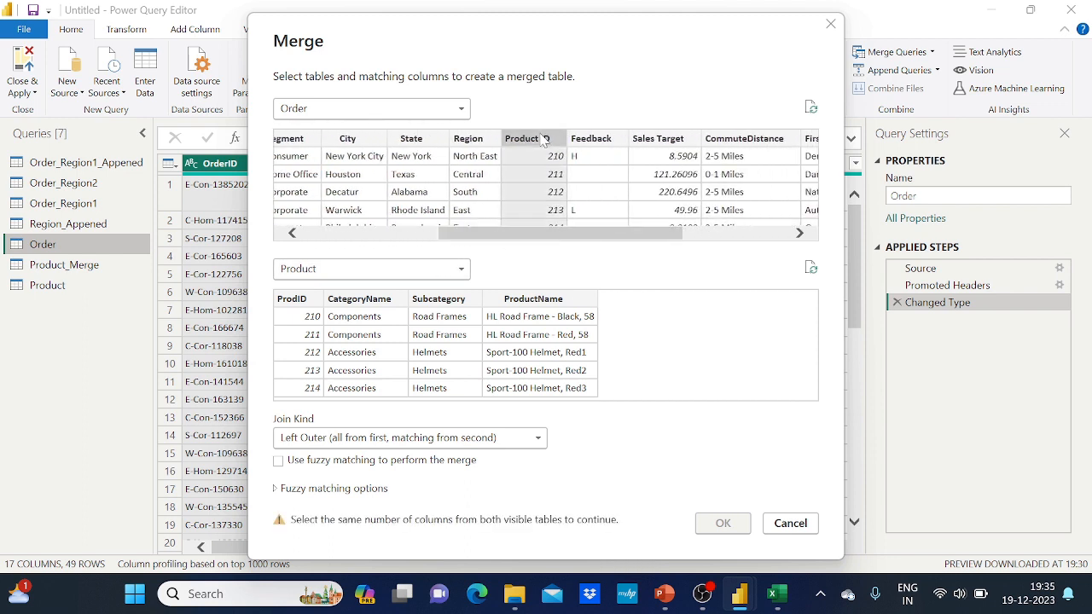
left_click(294, 300)
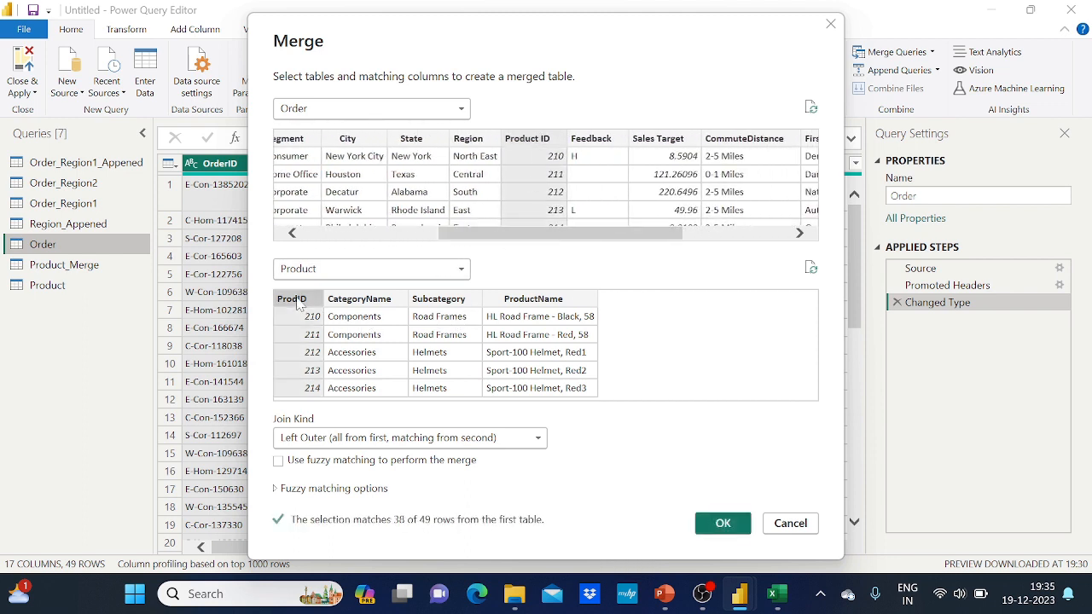
left_click(723, 523)
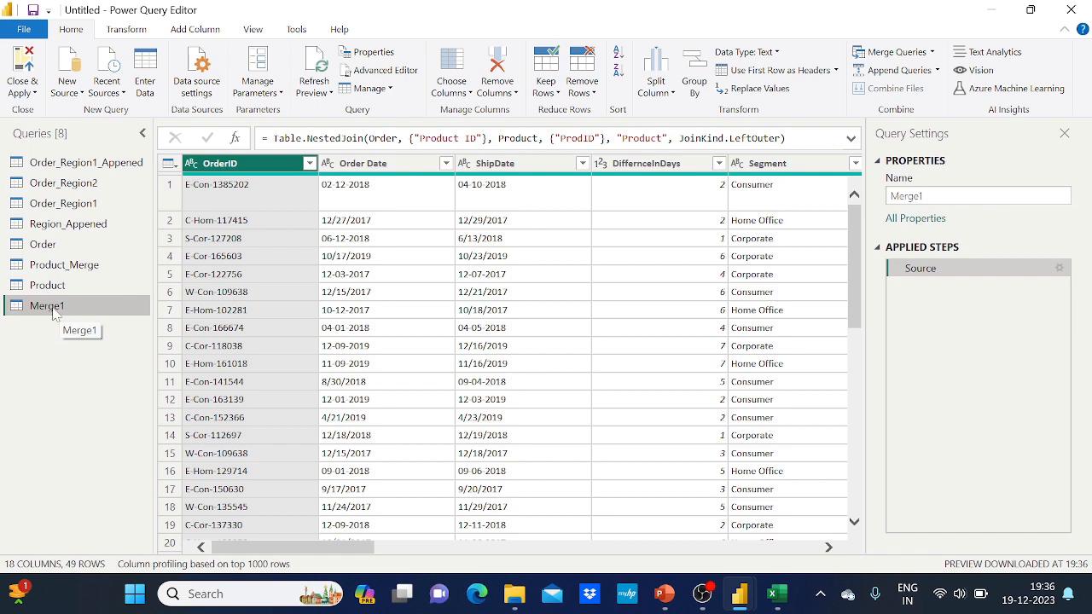
Step: Expand the new merged query's Product column into ProdID, CategoryName, Subcategory and ProductName, keeping the original column name as prefix
left_click_drag(302, 549, 807, 547)
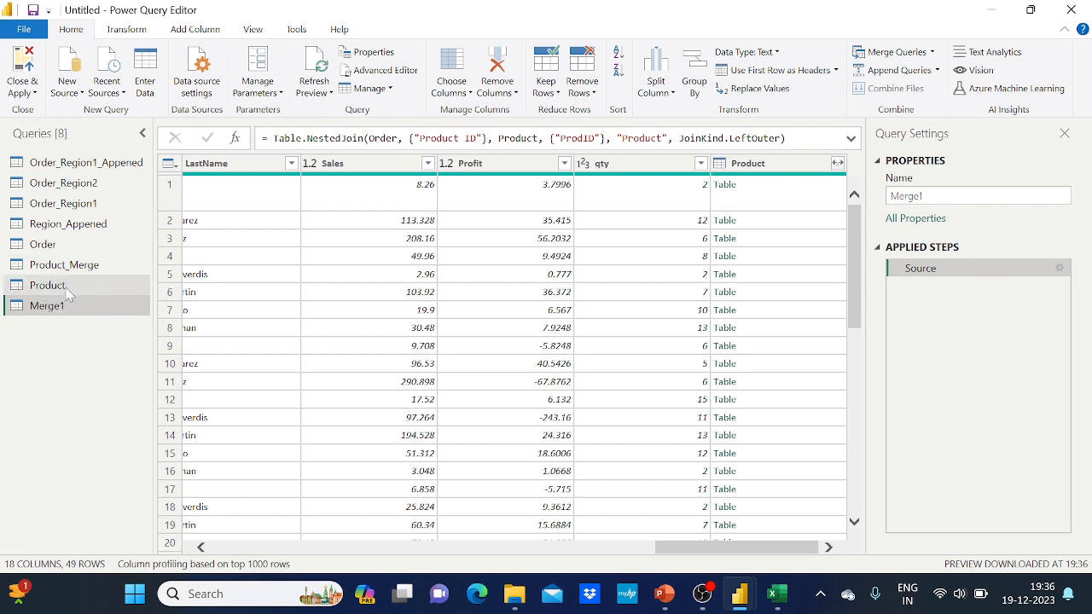
left_click(838, 164)
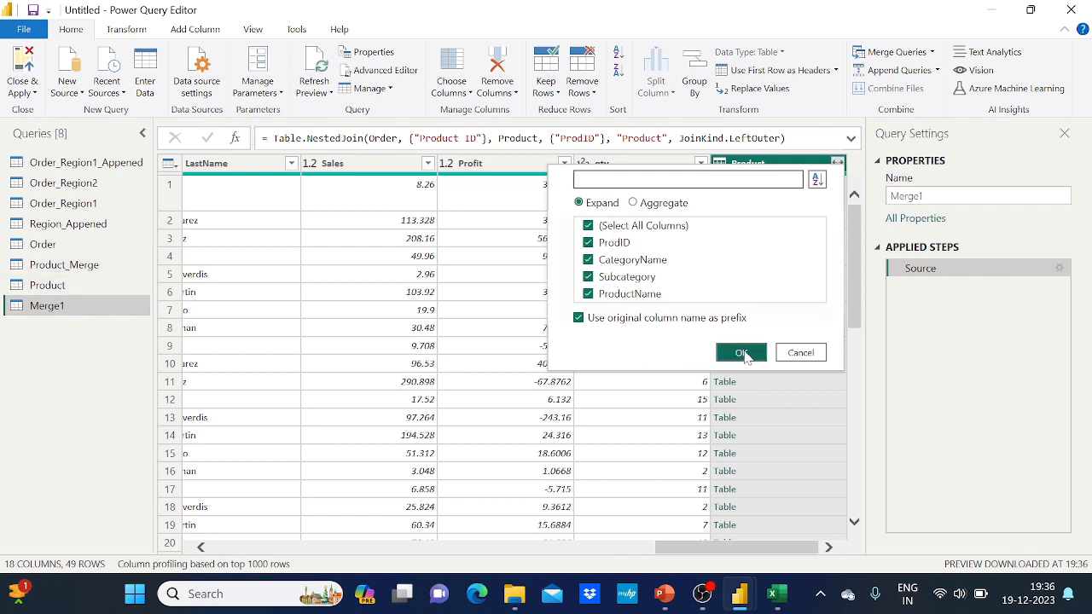
left_click(741, 353)
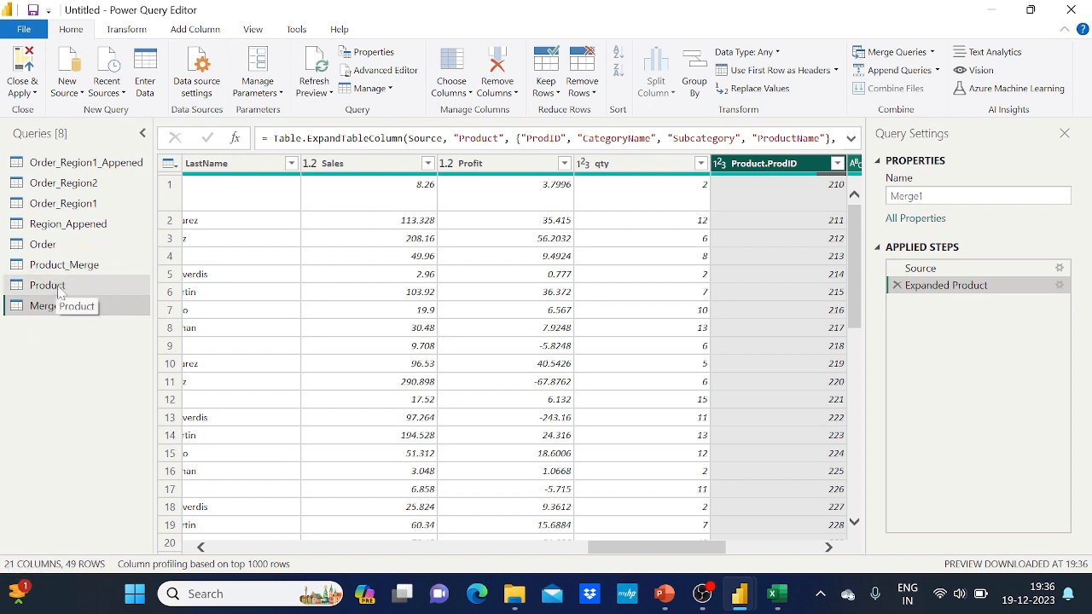
Step: Rename the Product.ProdID column of the new merged query as ProdID
left_click_drag(605, 552, 831, 505)
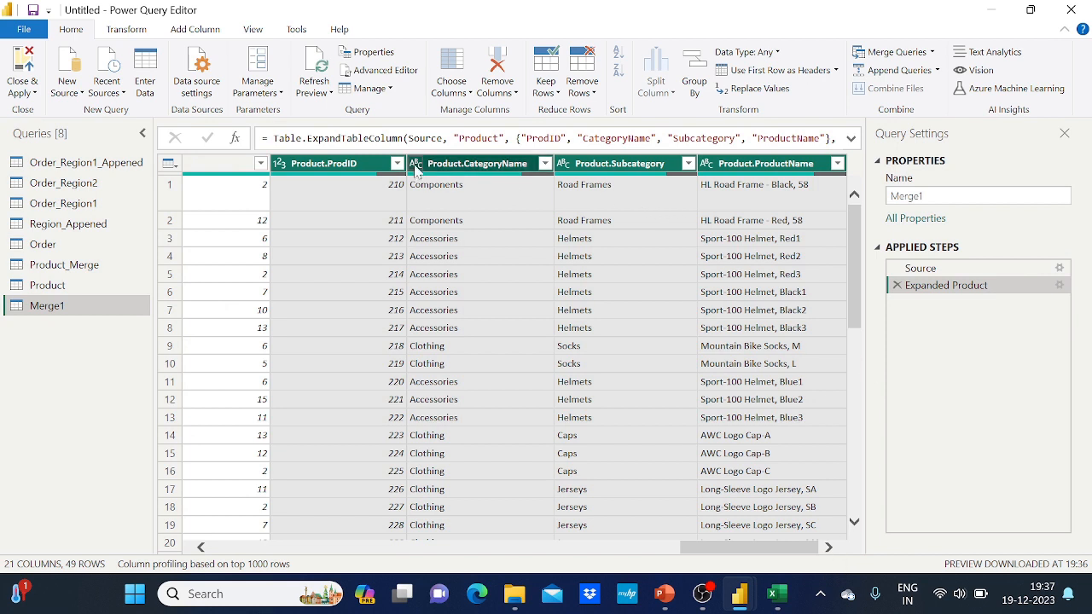
left_click(343, 164)
double_click(345, 166)
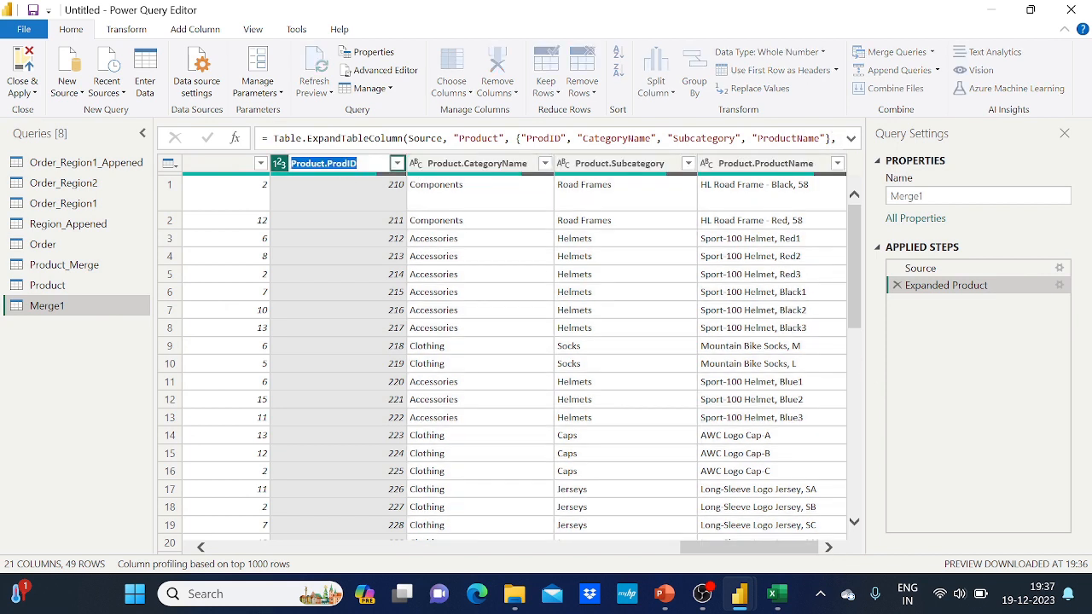
left_click(328, 164)
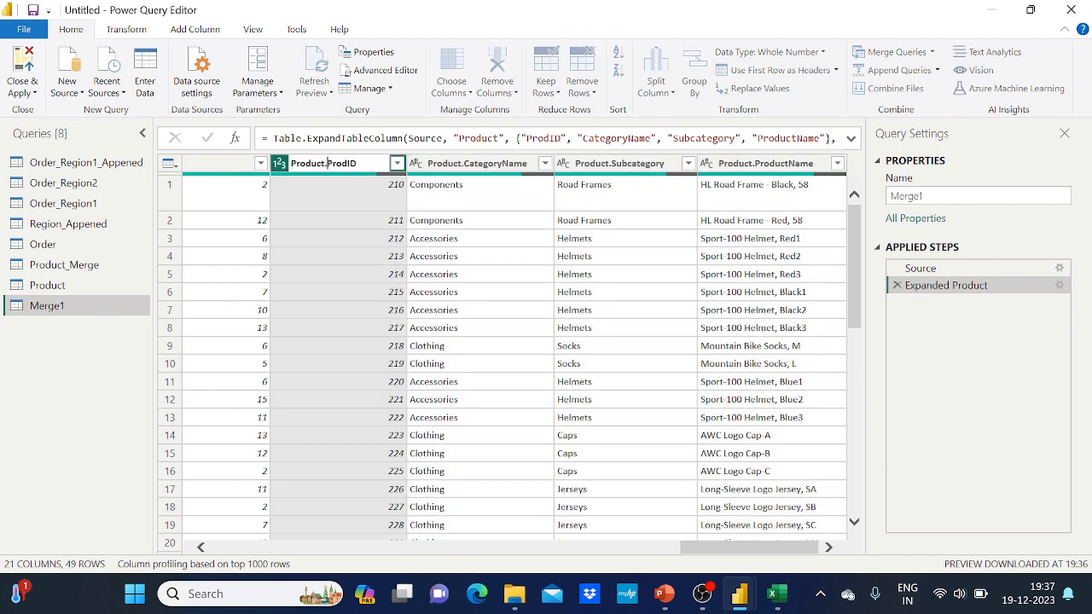
key("BackSpace")
key("BackSpace")
key("BackSpace")
key("BackSpace")
key("BackSpace")
key("BackSpace")
key("BackSpace")
key("BackSpace")
key("Return")
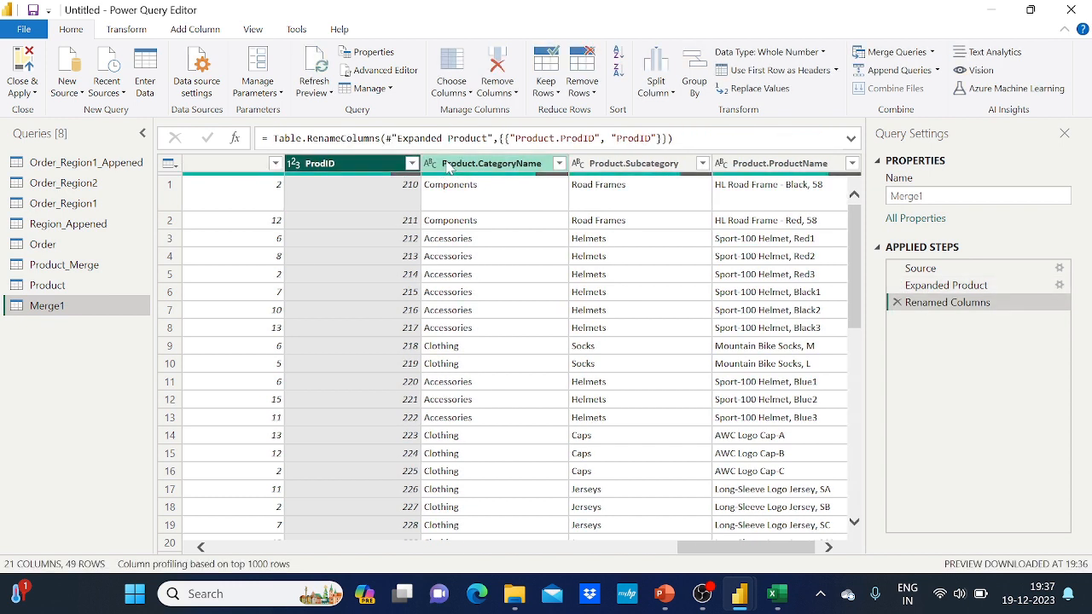
Step: Rename the Product.CategoryName column as CategoryName
left_click(463, 168)
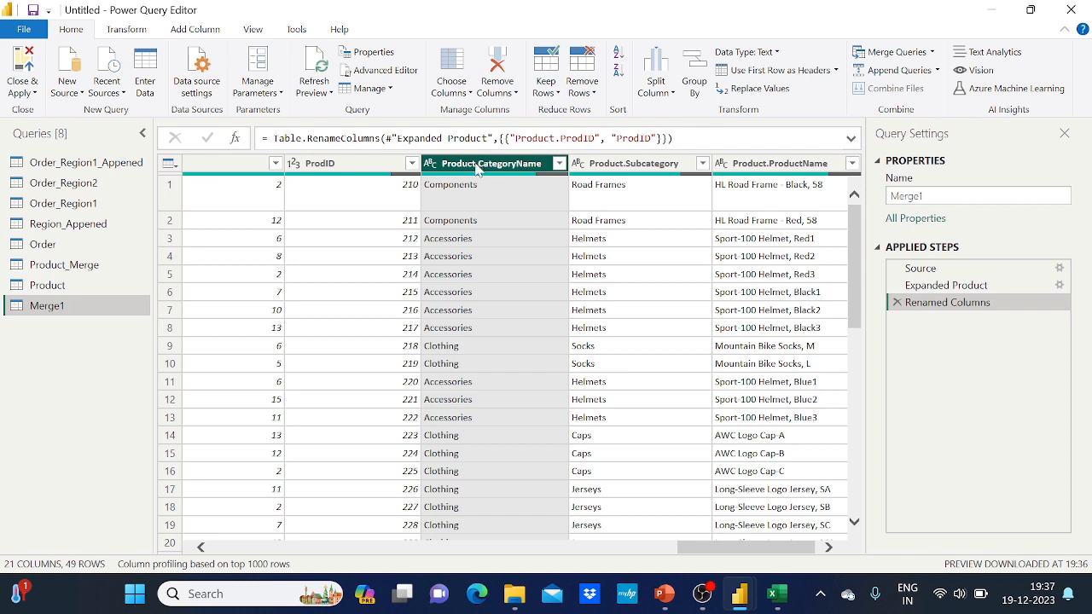
right_click(479, 170)
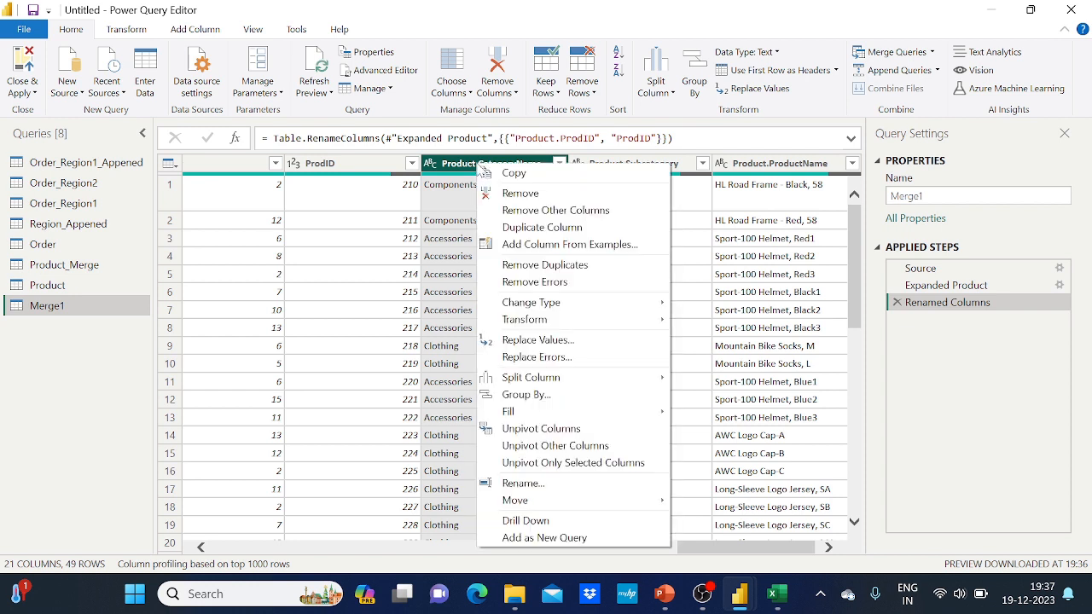
left_click(522, 484)
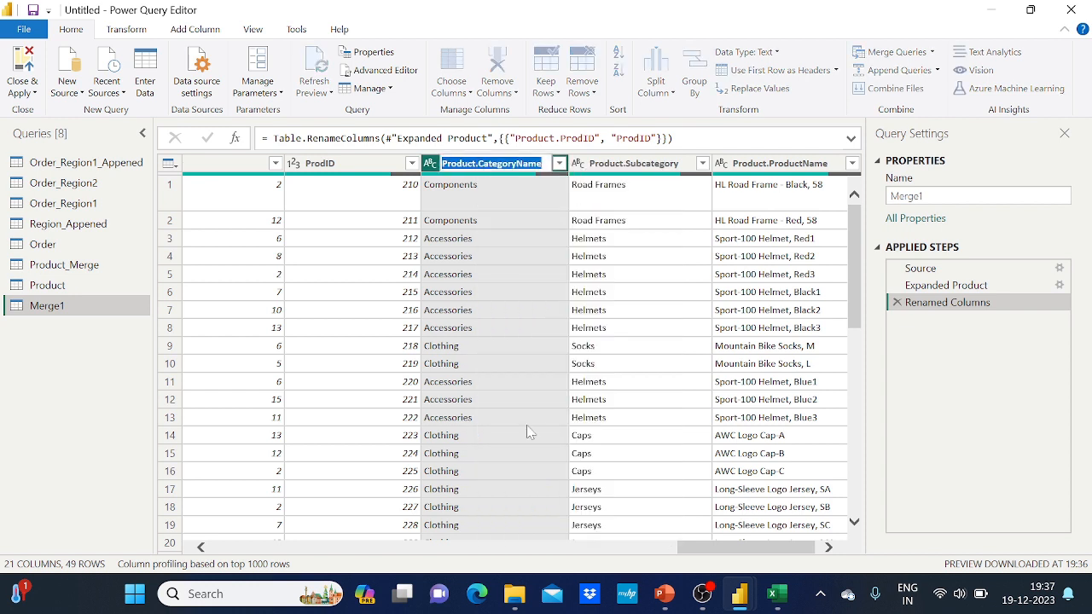
left_click(479, 163)
key("BackSpace")
key("BackSpace")
key("BackSpace")
key("BackSpace")
key("BackSpace")
key("BackSpace")
key("BackSpace")
key("BackSpace")
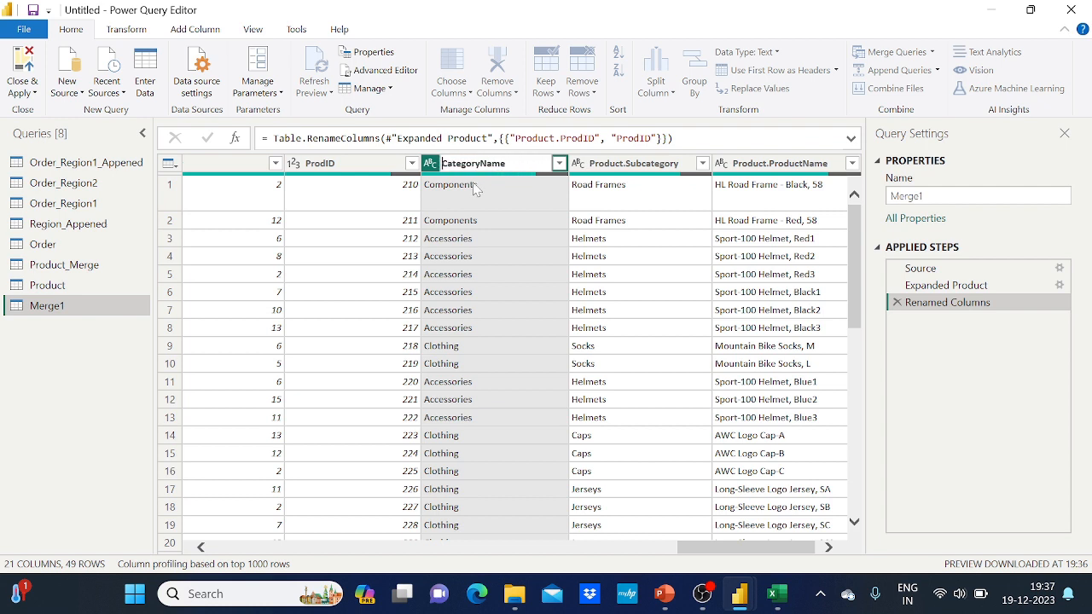
key("Return")
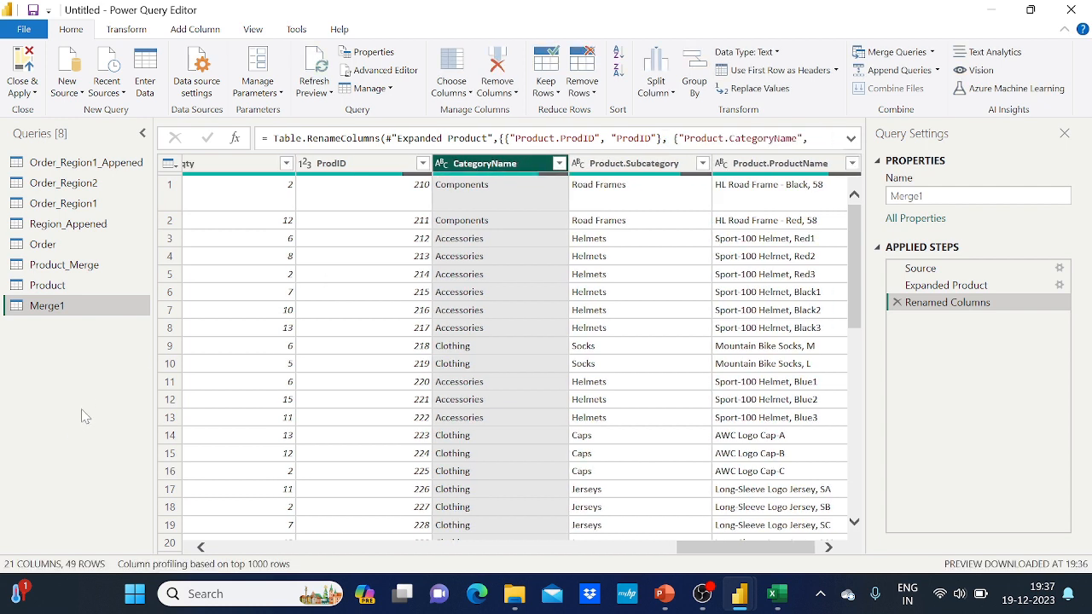